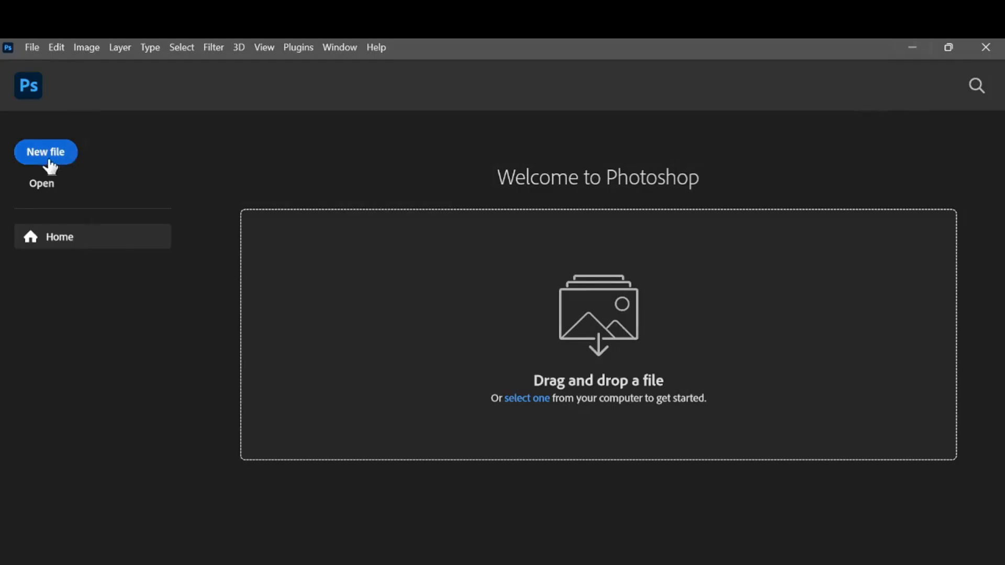
Start a new document and name it PHOTOSHOP FOR BEGINNERS.
left_click(50, 167)
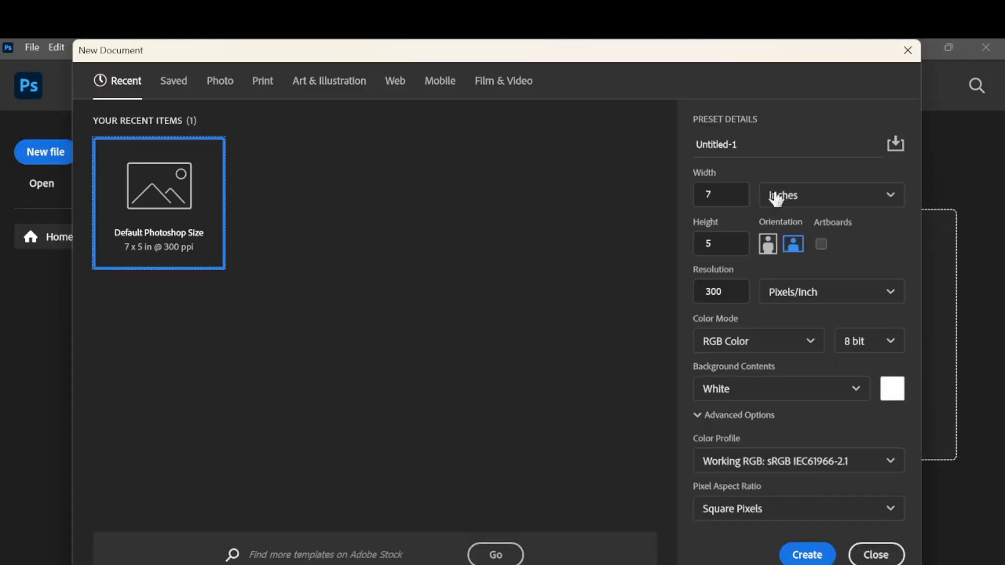
left_click_drag(738, 145, 680, 145)
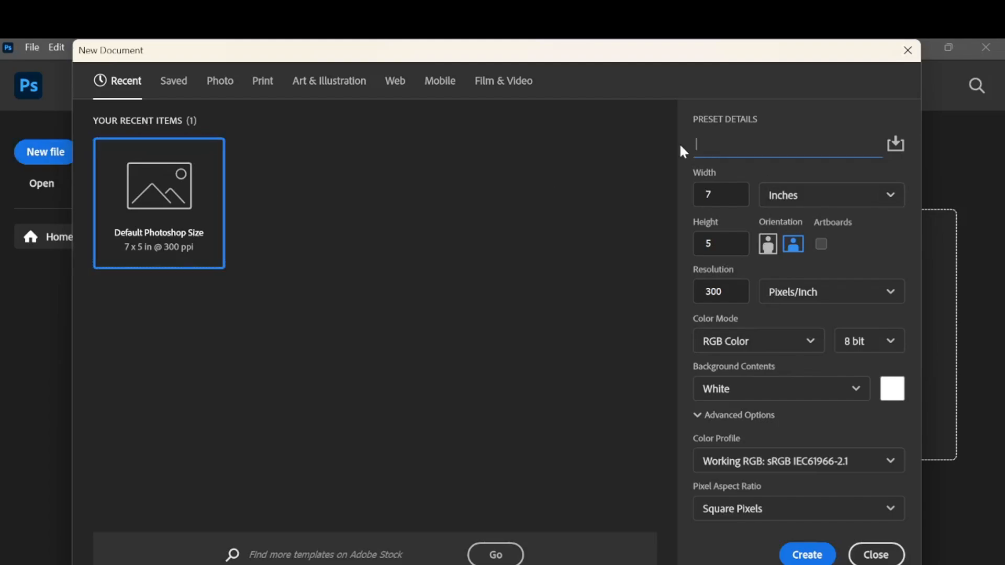
type("PHOTOSHOP FOR BE")
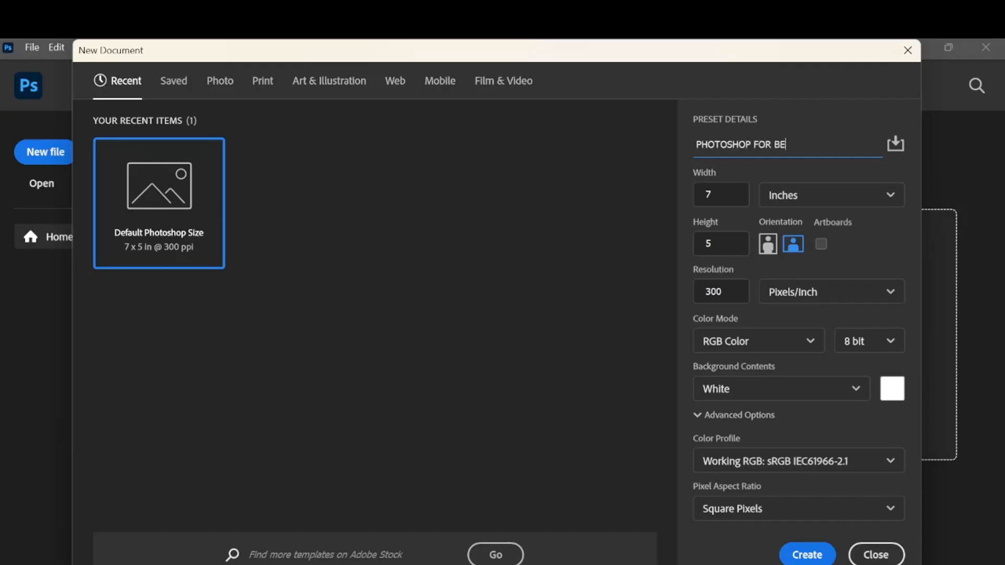
type("GINNERS")
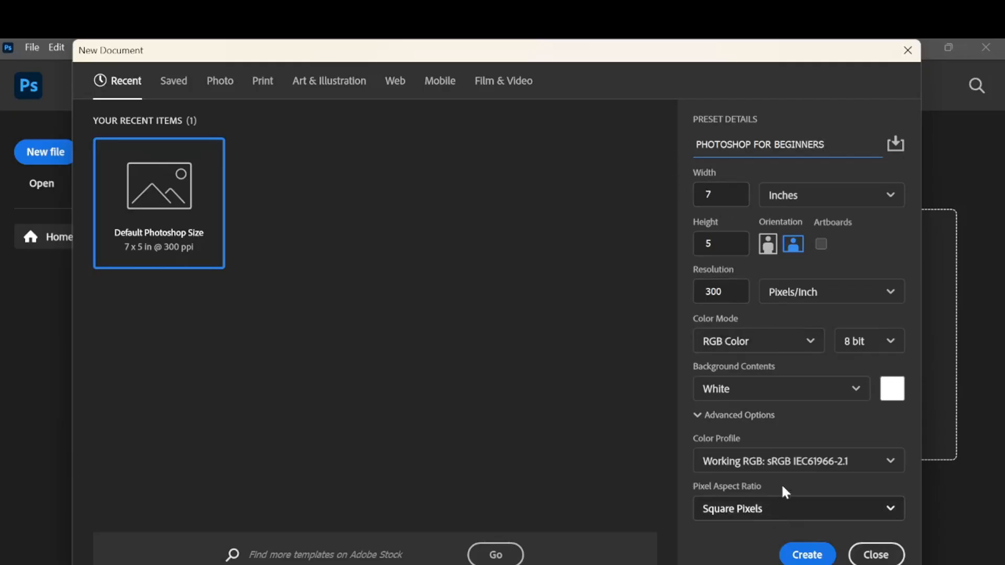
Set the new document's measurement unit to pixels and review the other available units.
left_click(876, 207)
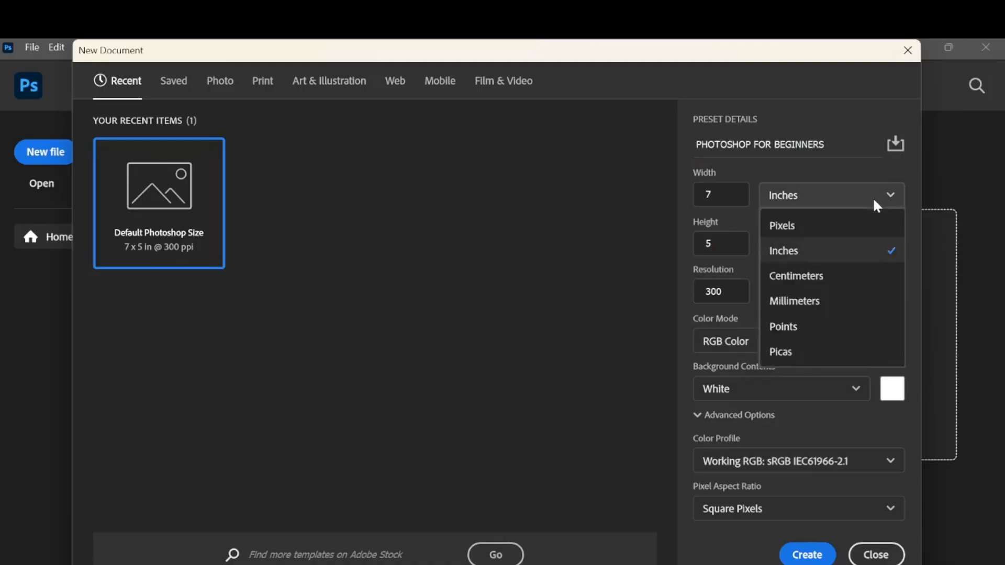
left_click(831, 230)
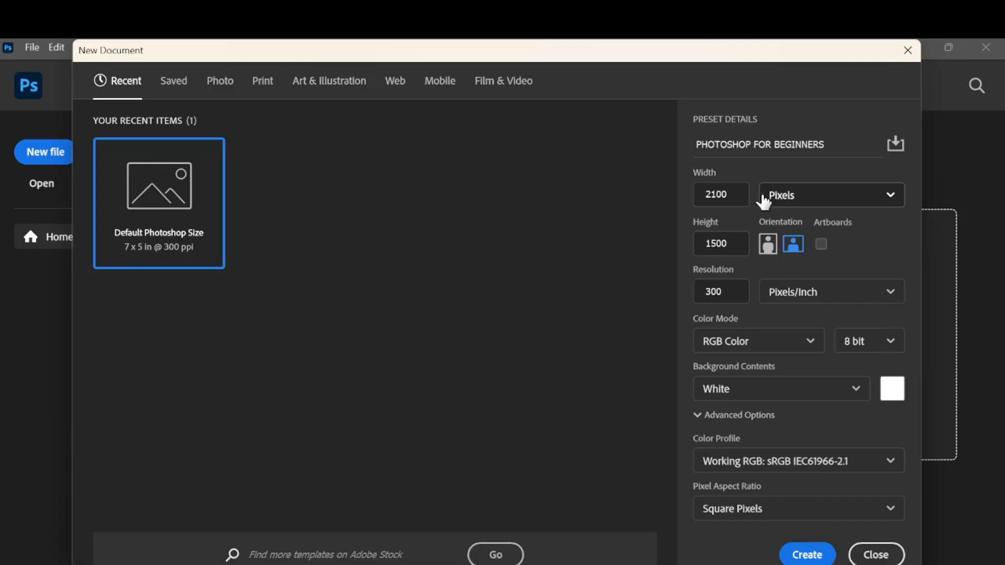
left_click(812, 193)
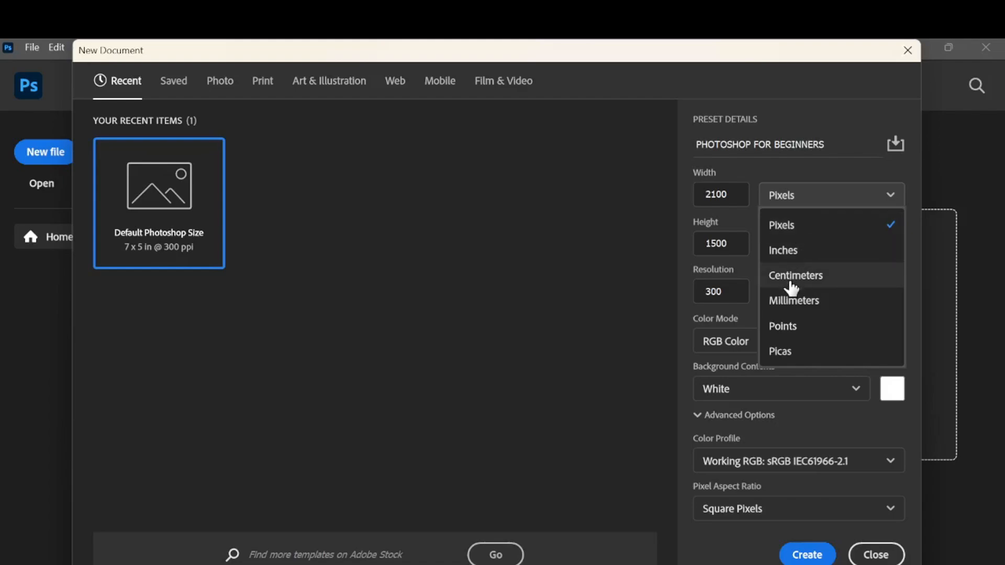
left_click(621, 260)
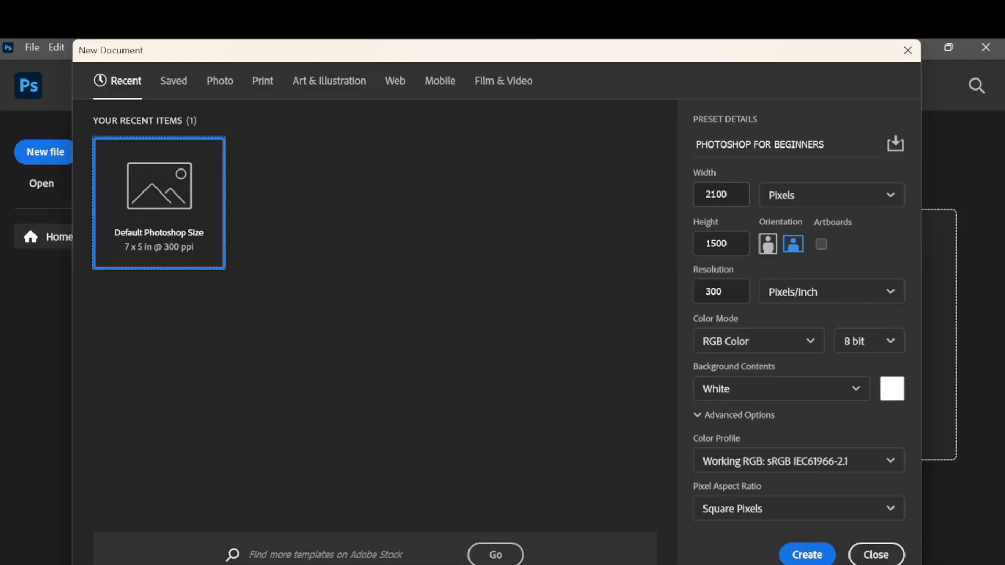
Set the document's width to 1080 and height to 1350 pixels, and create it.
left_click_drag(733, 195, 668, 193)
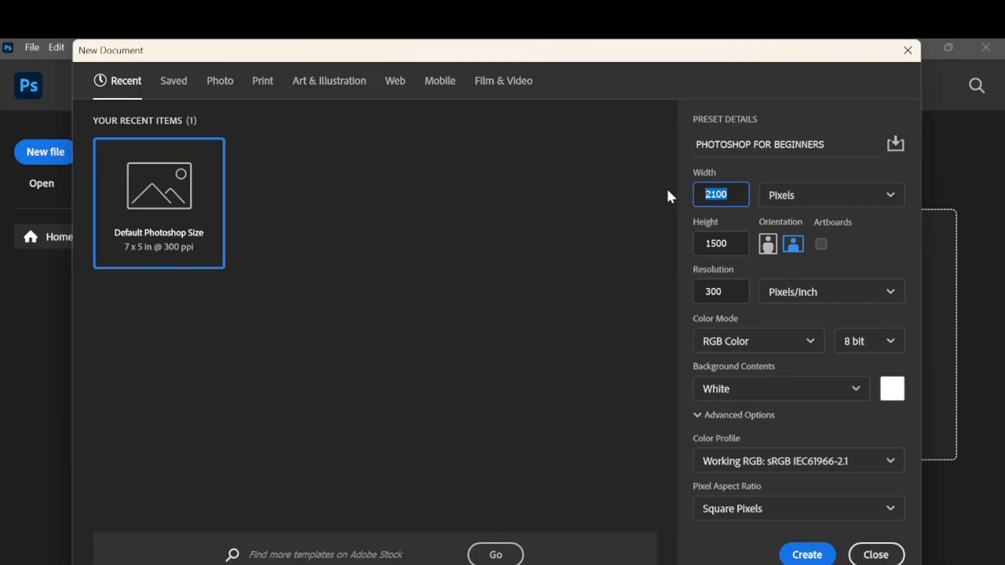
type("1080")
key("Tab")
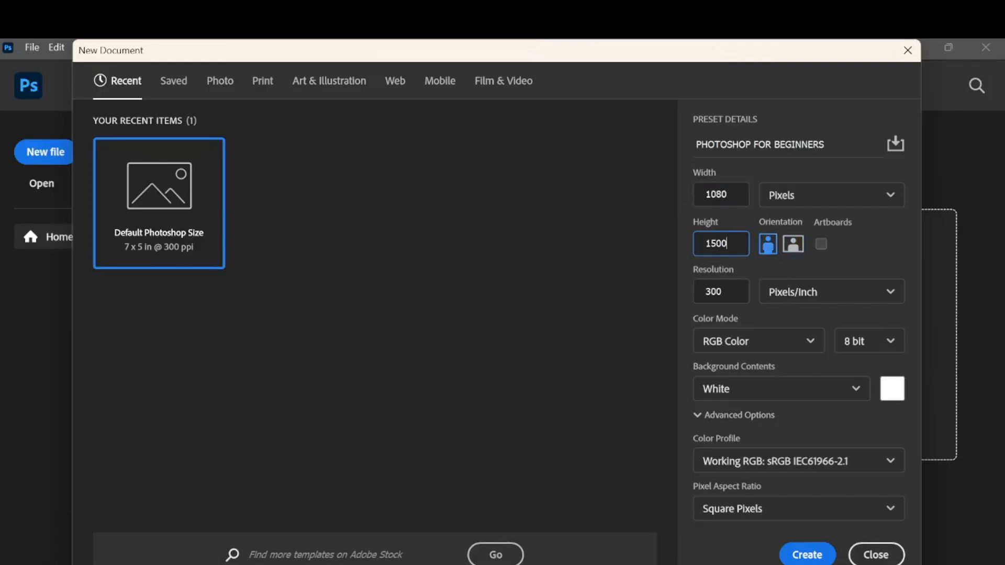
type("1350")
left_click(723, 291)
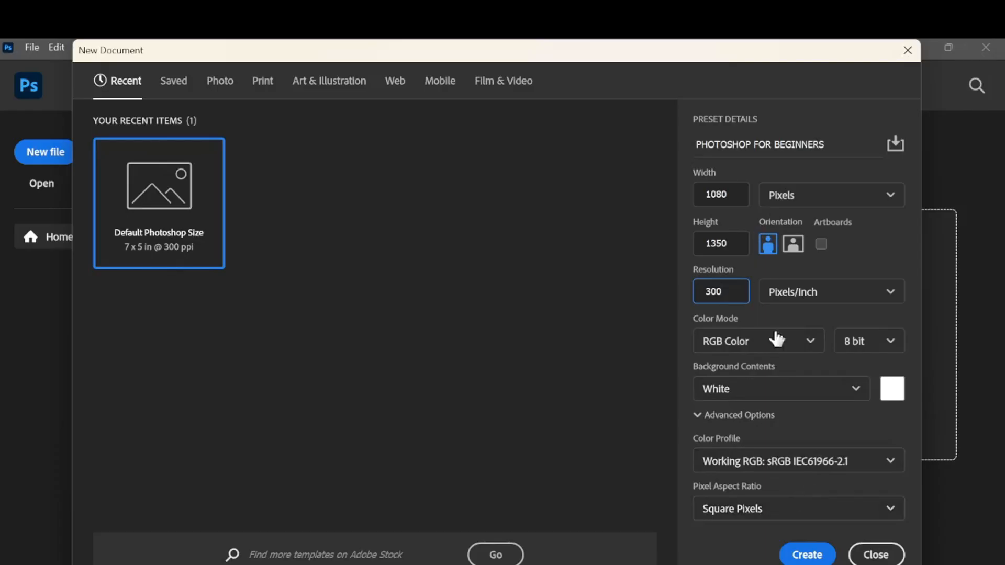
left_click(809, 556)
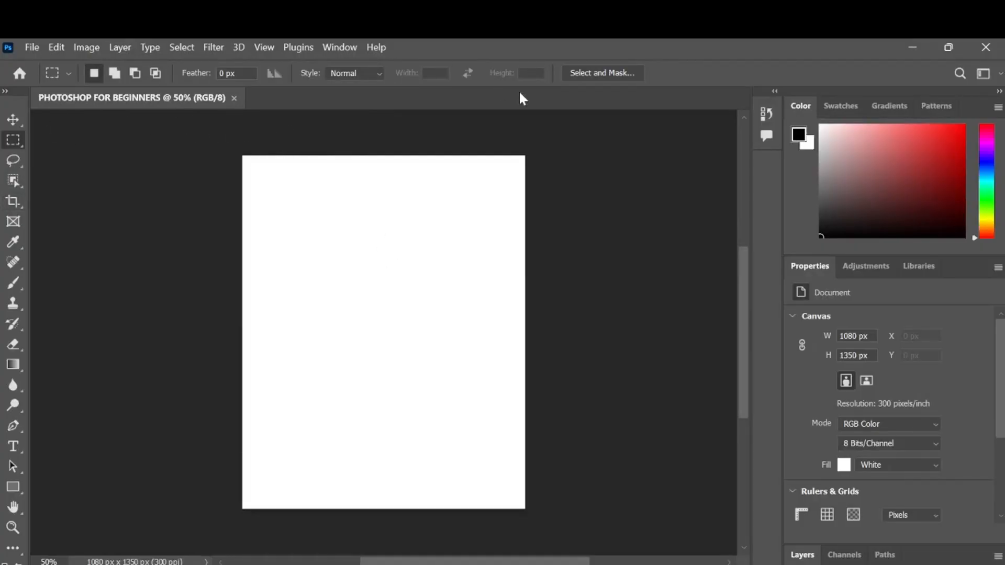
Preview the alternative toolbar layout, restore the single-column layout, and activate the Move tool.
left_click(6, 92)
left_click(5, 94)
left_click(13, 119)
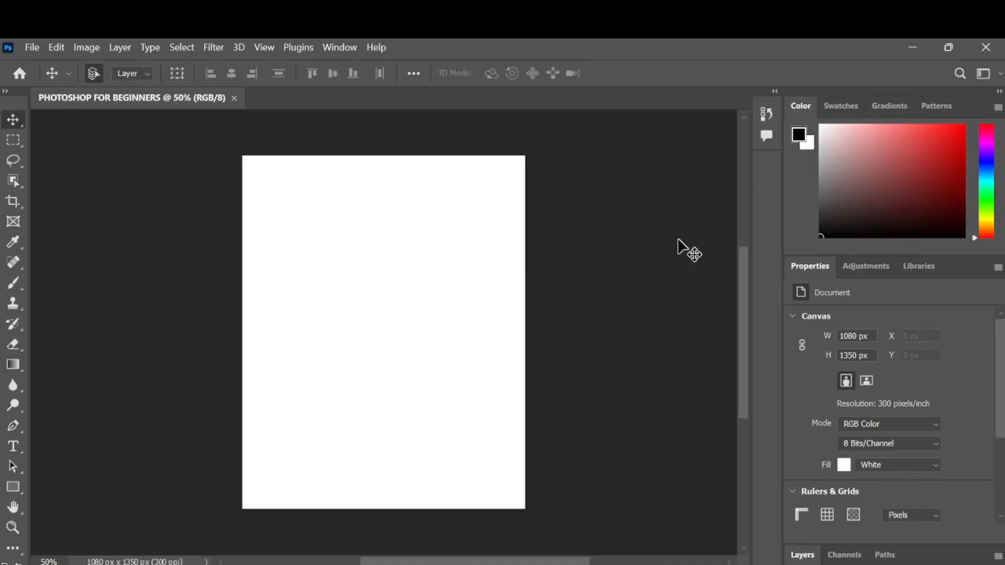
Look through the swatches, gradients, patterns, adjustments, libraries and layers available in the workspace.
left_click(851, 117)
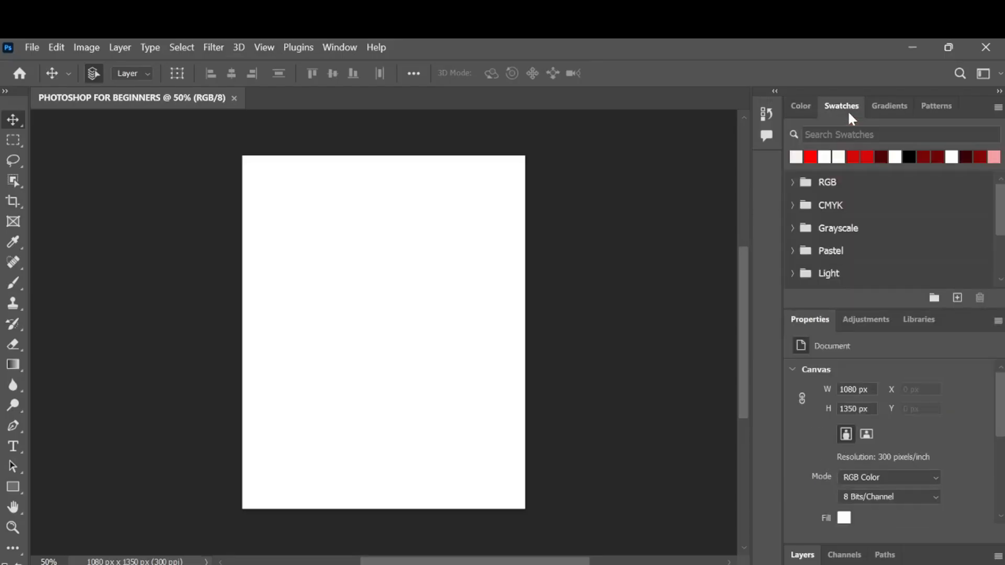
left_click(893, 110)
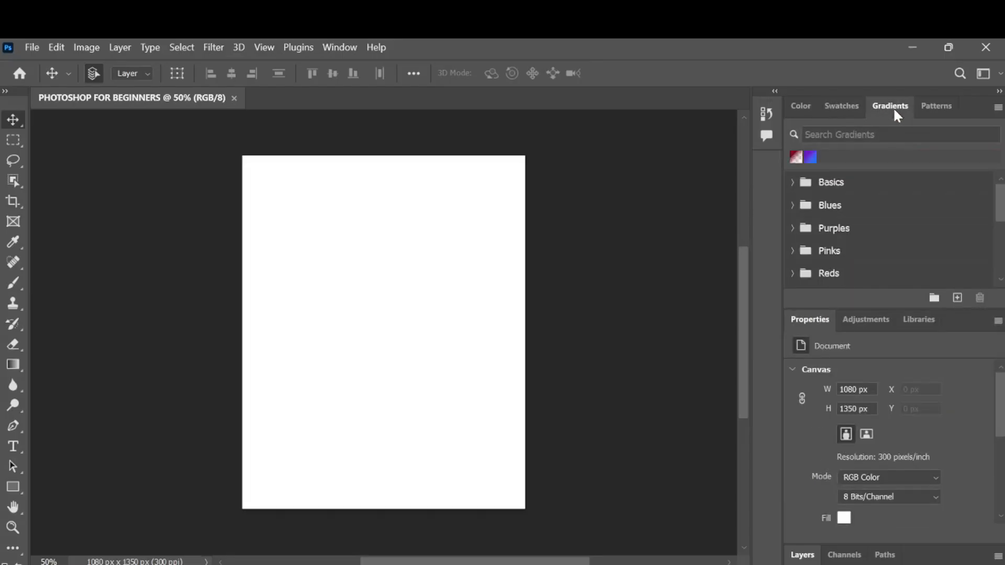
left_click(935, 111)
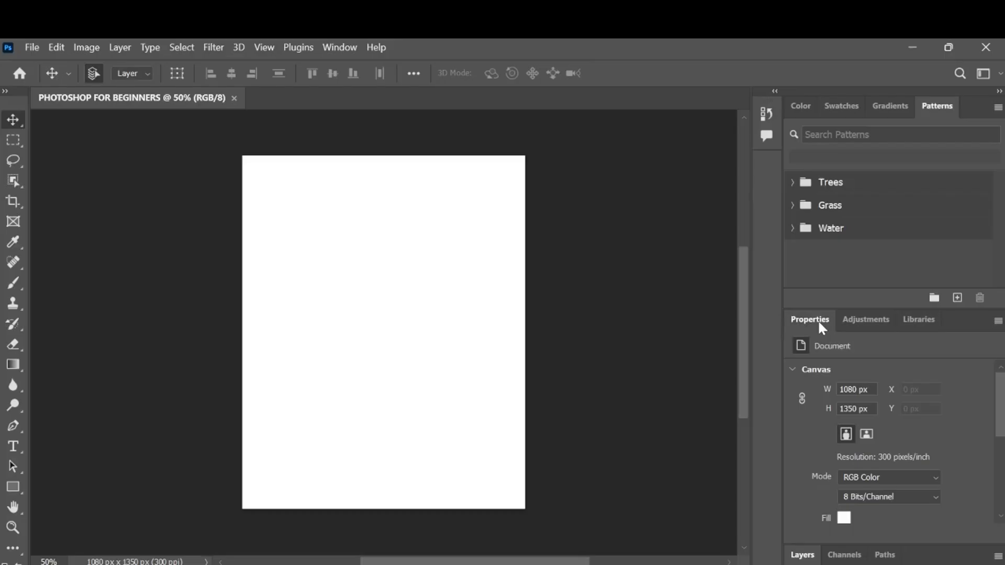
left_click(868, 327)
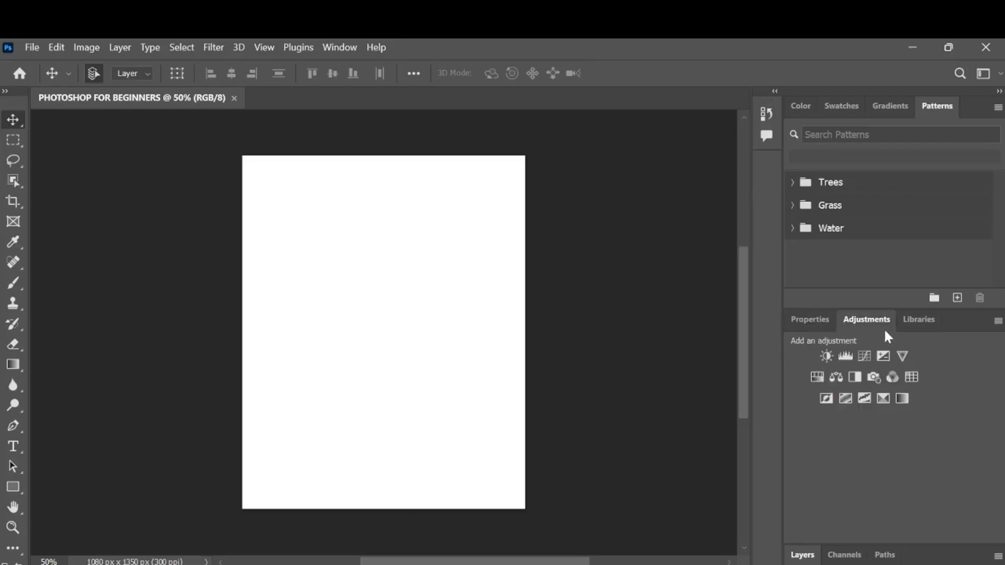
left_click(928, 326)
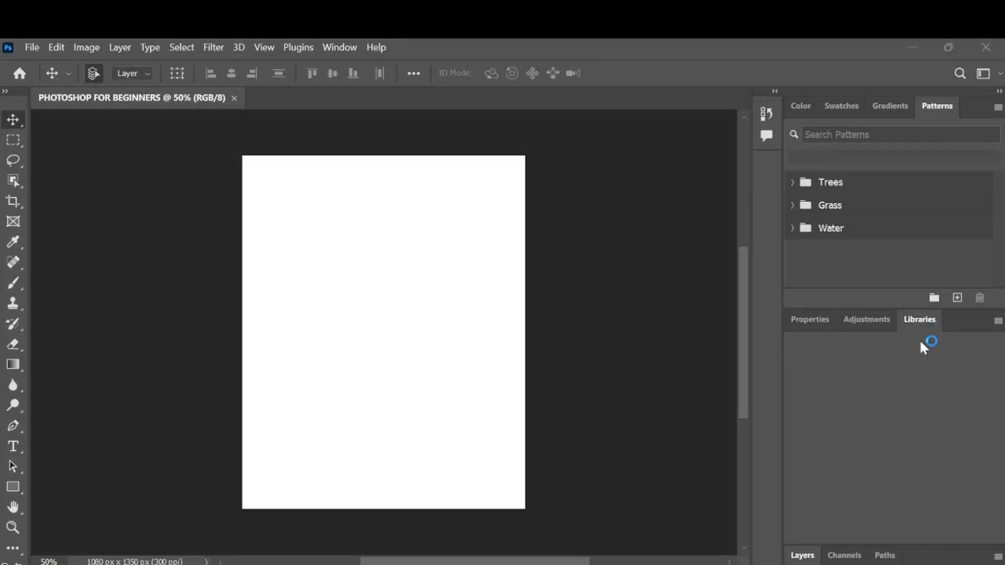
left_click(809, 558)
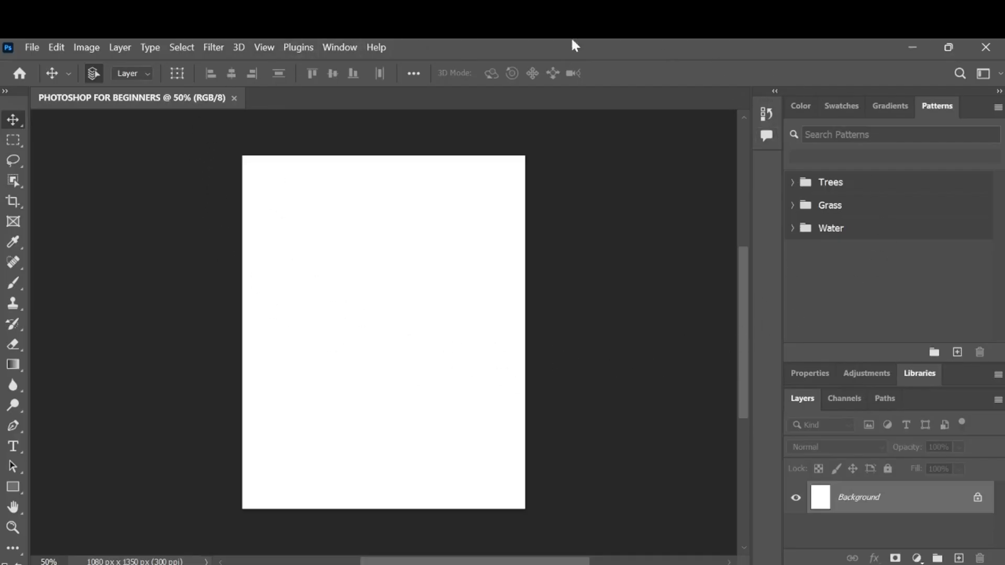
Review the document properties, libraries, adjustments and layers, and enlarge the document properties area.
left_click(864, 374)
left_click(807, 446)
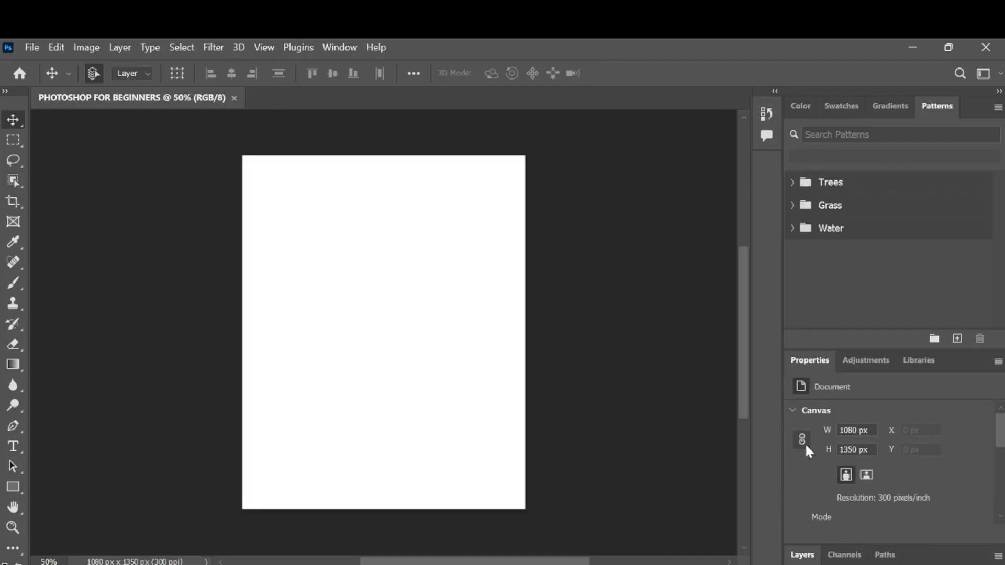
left_click(926, 366)
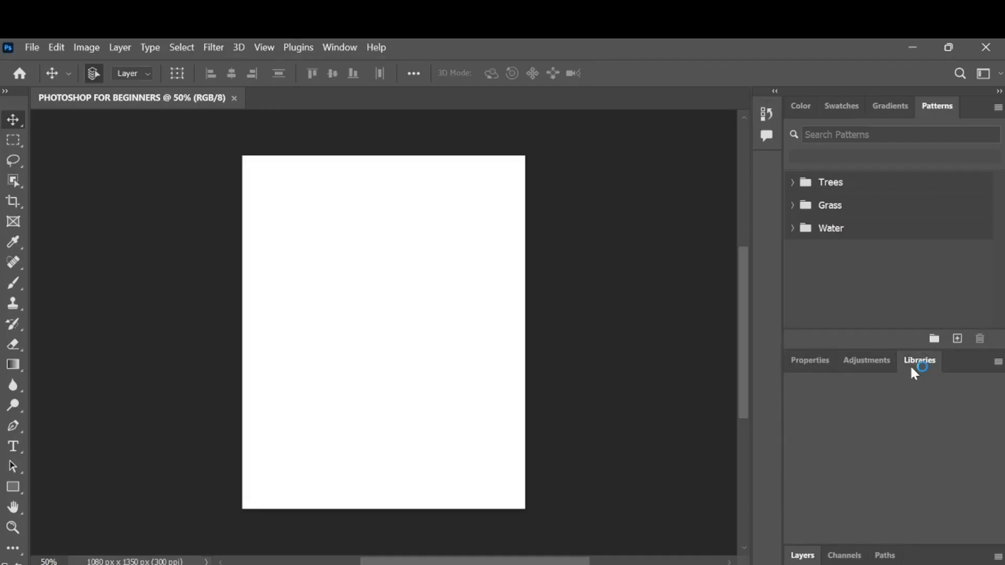
left_click(877, 363)
left_click(808, 362)
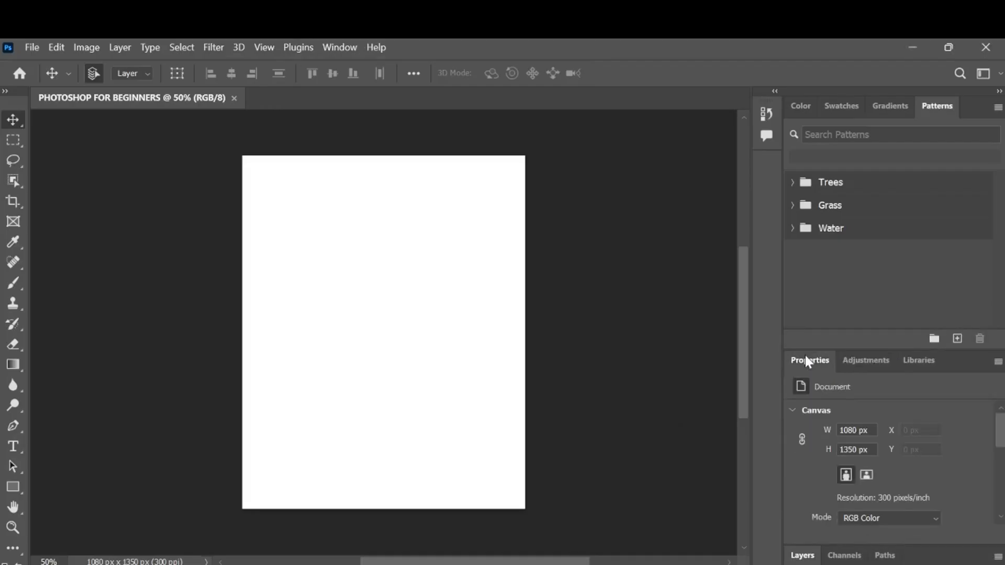
left_click(803, 556)
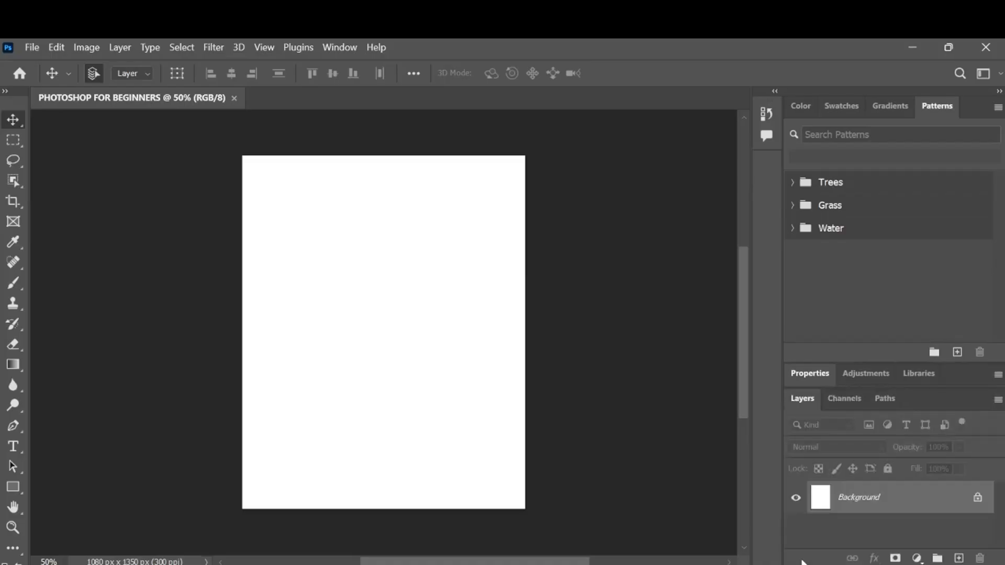
left_click(814, 380)
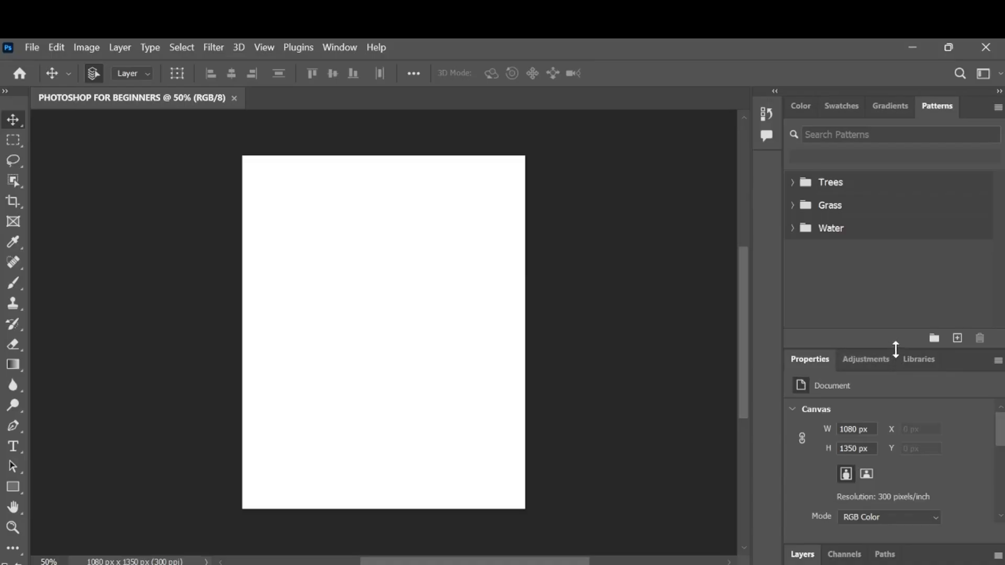
left_click_drag(895, 350, 893, 245)
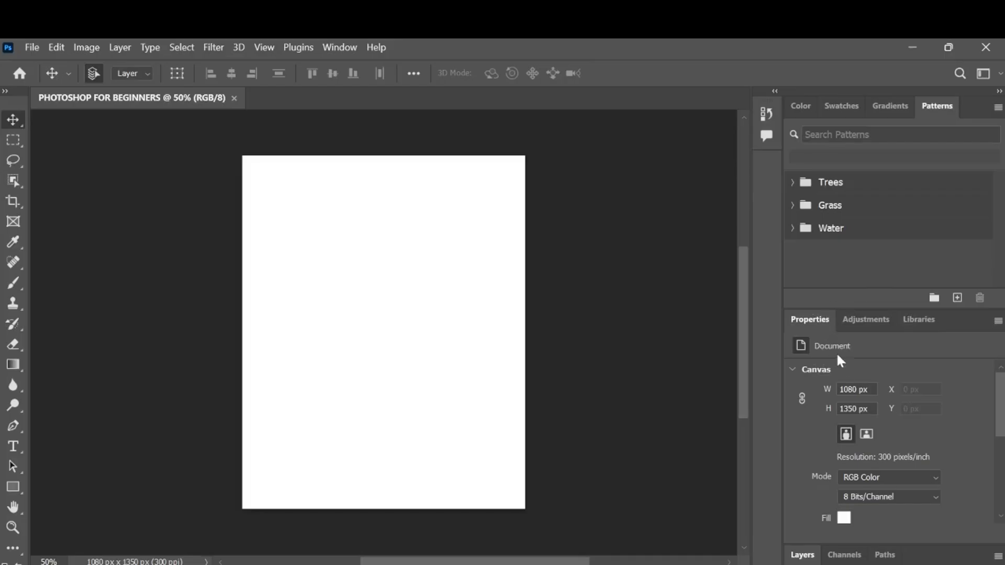
Detach the Layers panel, float it beside the canvas, and increase its height.
left_click(810, 556)
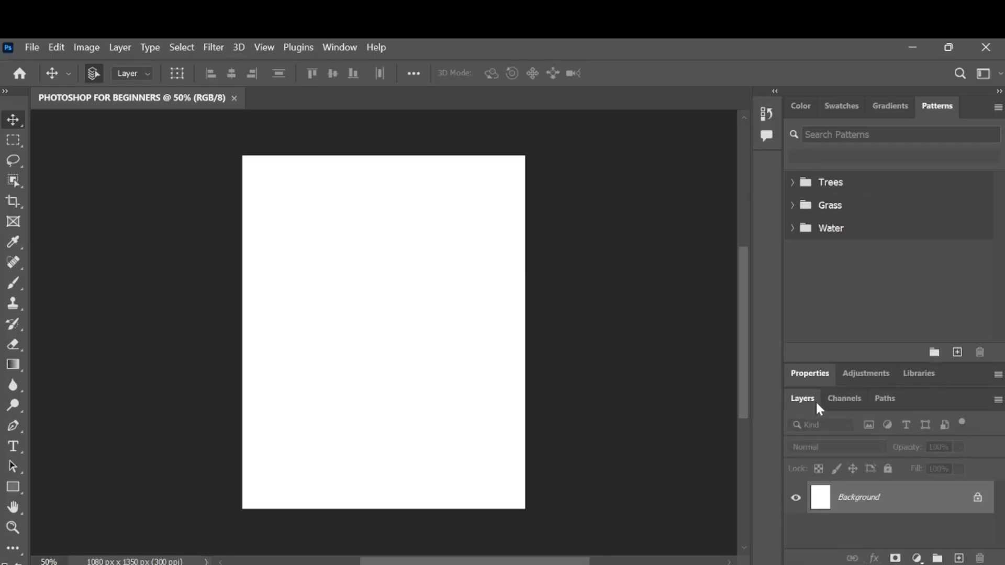
left_click_drag(812, 400, 576, 153)
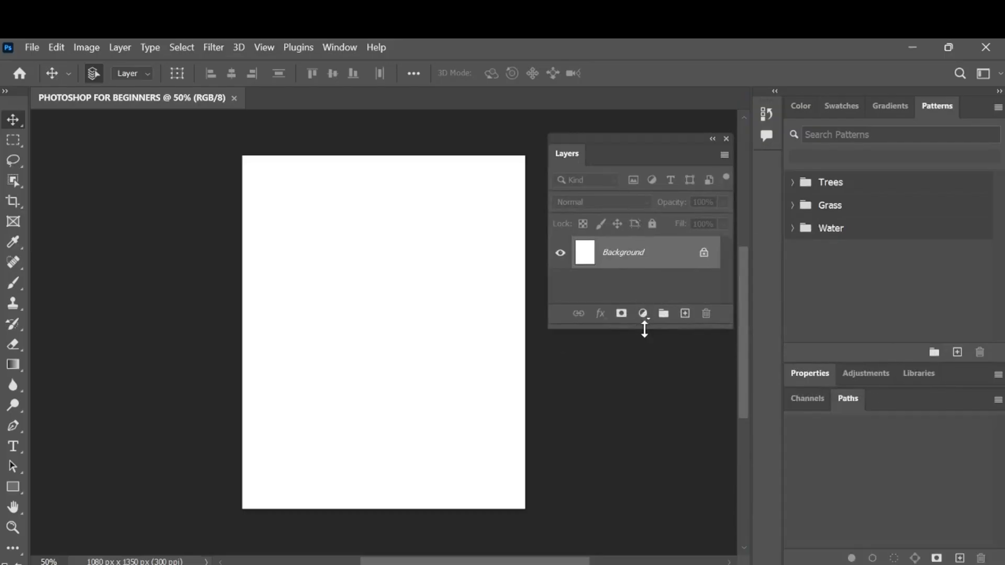
left_click_drag(644, 329, 658, 487)
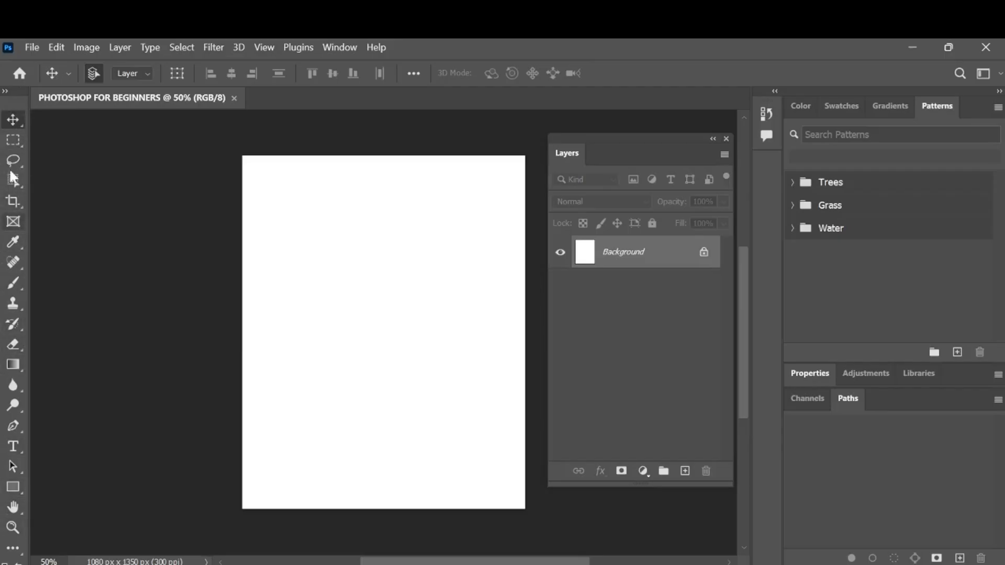
Compare the single-column and two-column toolbar layouts and keep the tools in two columns.
left_click(8, 91)
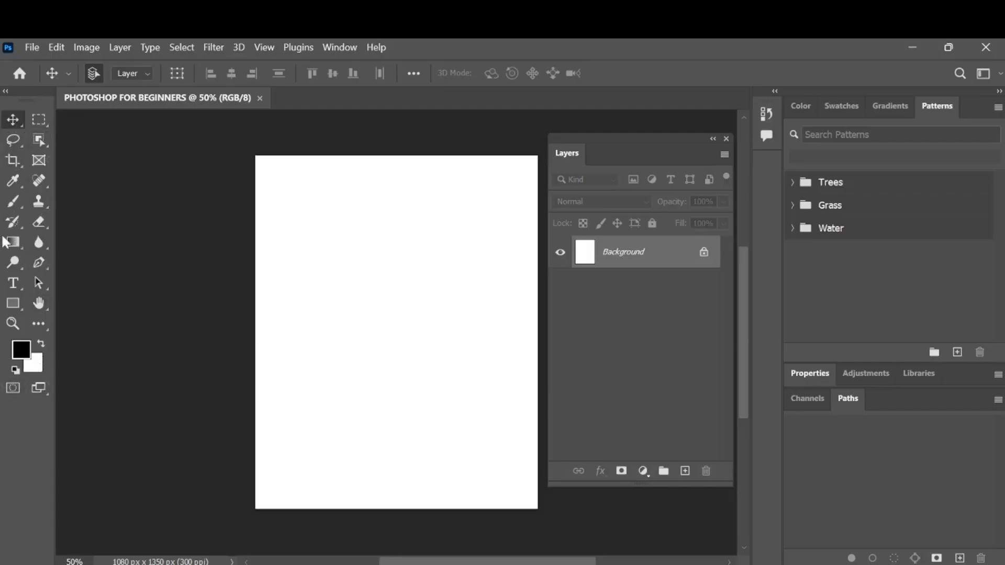
left_click(5, 92)
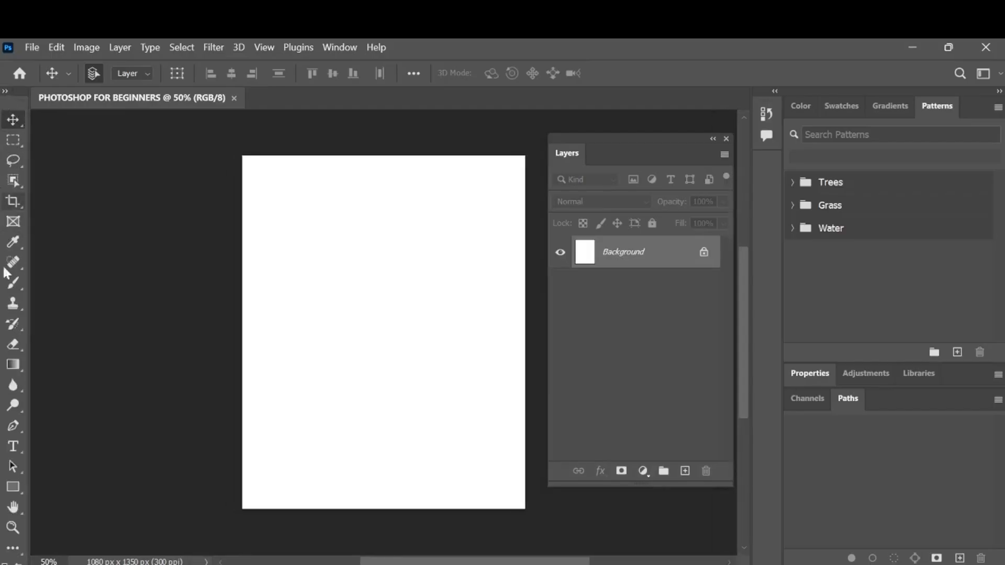
scroll(27, 439, "down", 2)
scroll(4, 500, "down", 6)
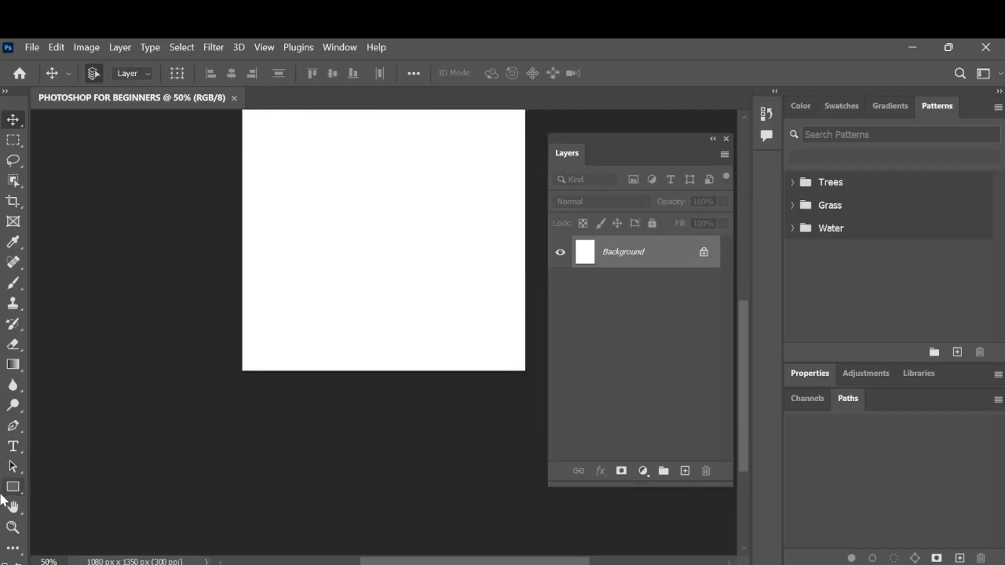
scroll(3, 500, "up", 7)
scroll(3, 501, "up", 3)
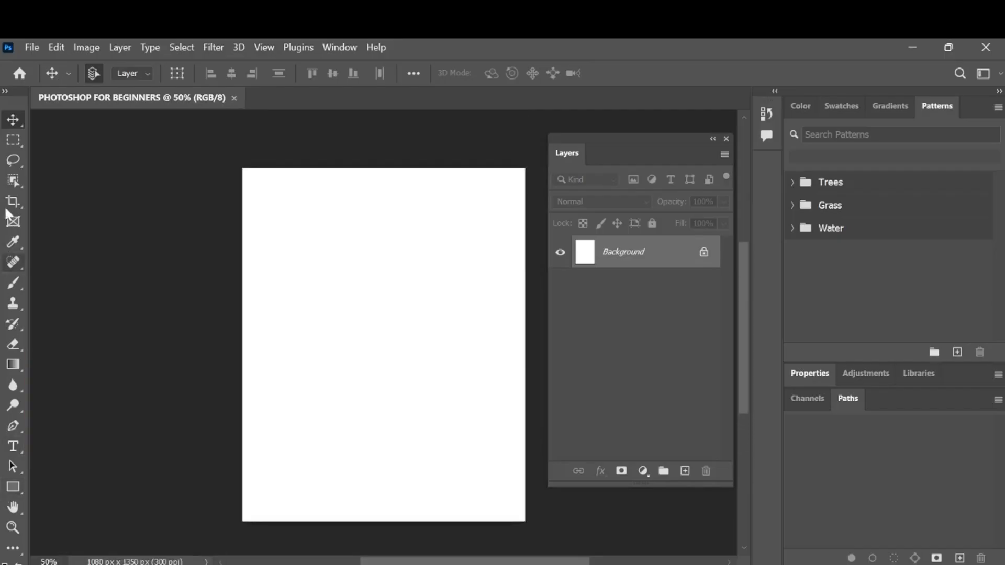
left_click(6, 93)
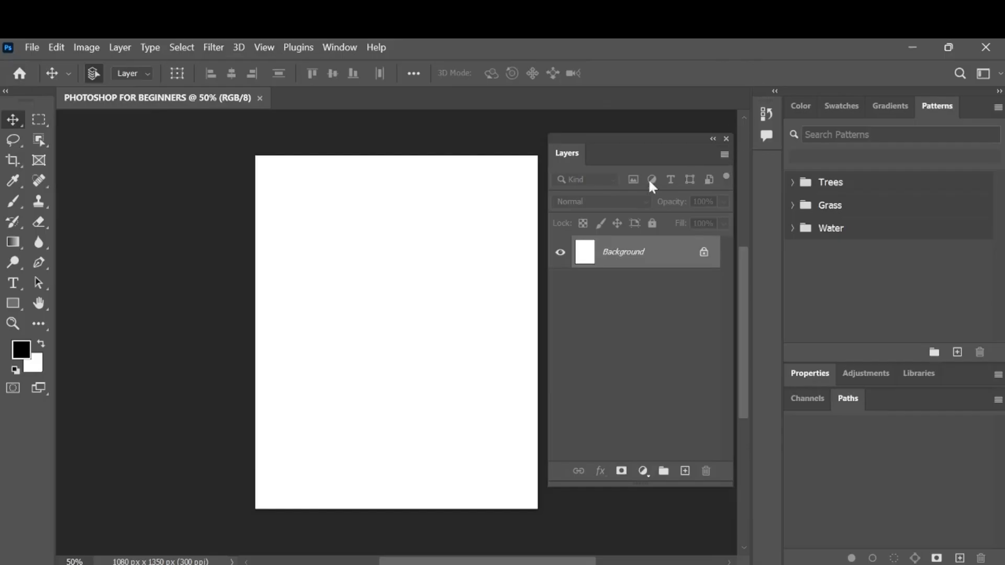
Show the rulers around the canvas.
scroll(250, 230, "right", 1)
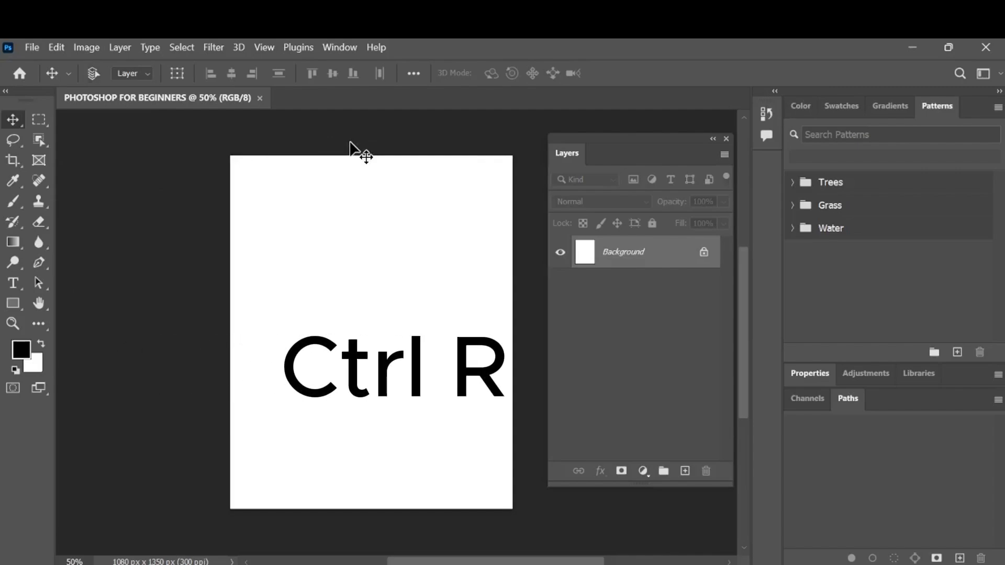
key("ctrl+r")
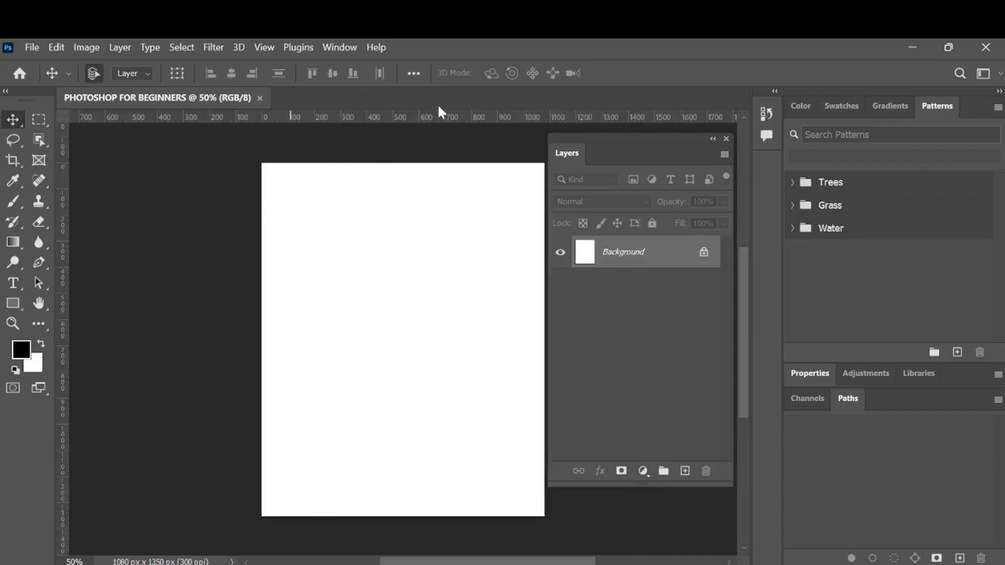
Place two horizontal and two vertical guides just inside the canvas edges, and move the upper guide slightly higher.
left_click_drag(460, 116, 480, 202)
left_click_drag(61, 366, 297, 356)
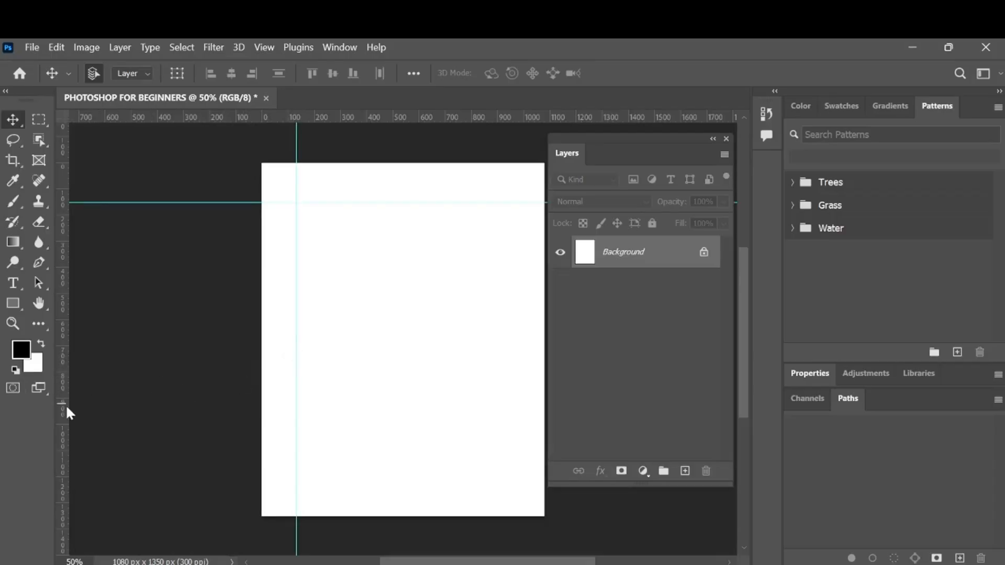
left_click_drag(65, 404, 531, 388)
left_click_drag(398, 119, 461, 506)
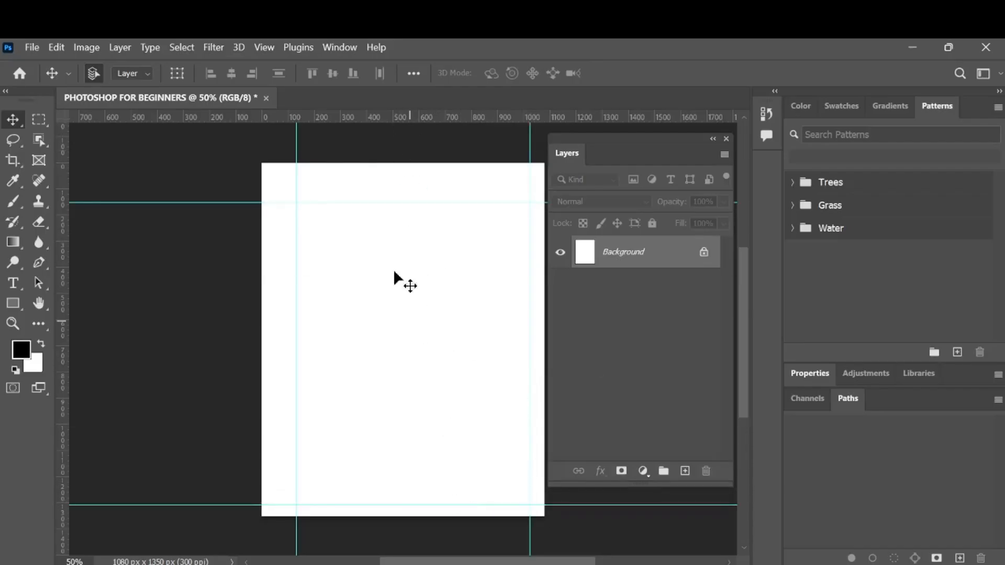
left_click_drag(399, 203, 411, 193)
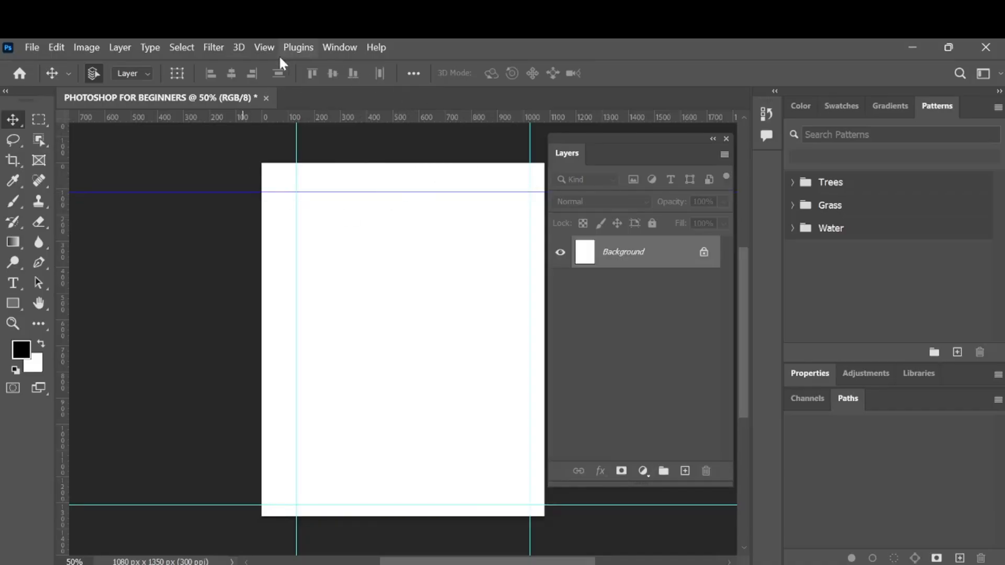
Clear all guides from the document.
left_click(265, 47)
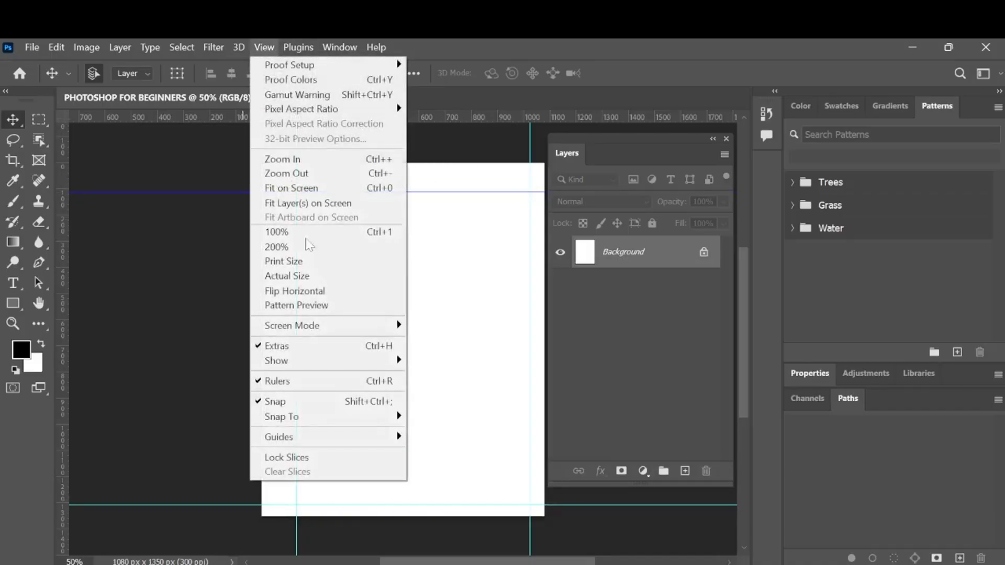
mouse_move(391, 439)
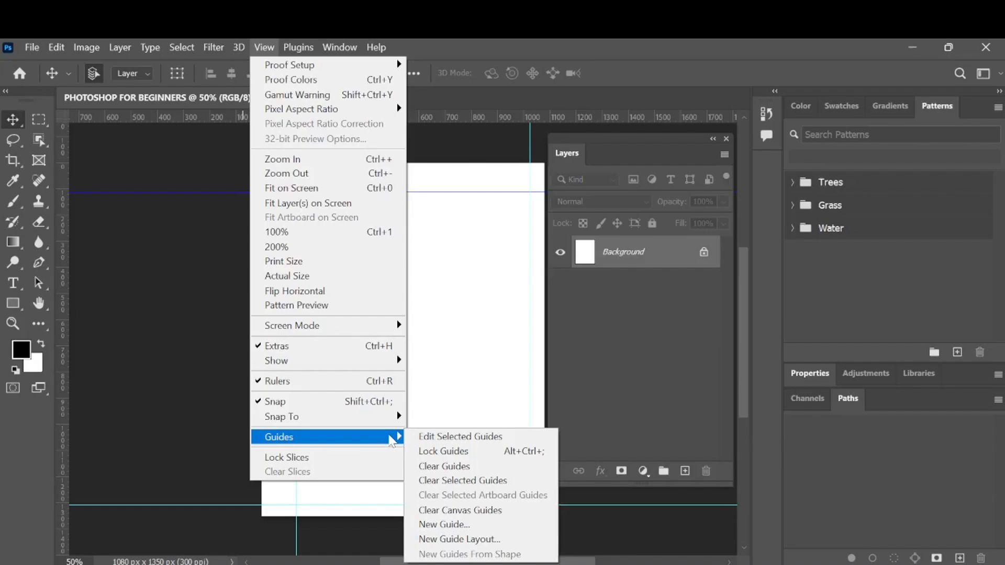
left_click(456, 466)
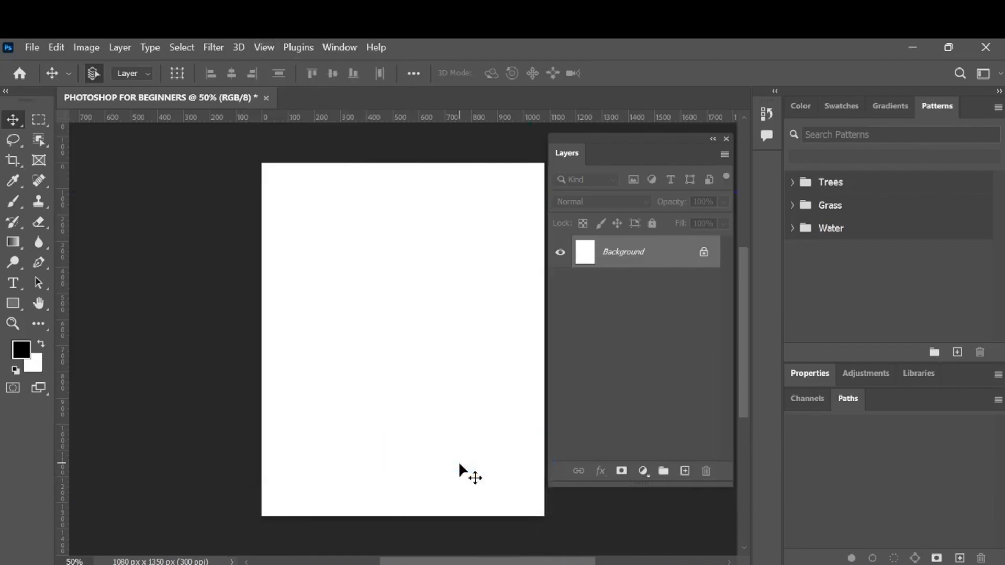
scroll(459, 465, "right", 3)
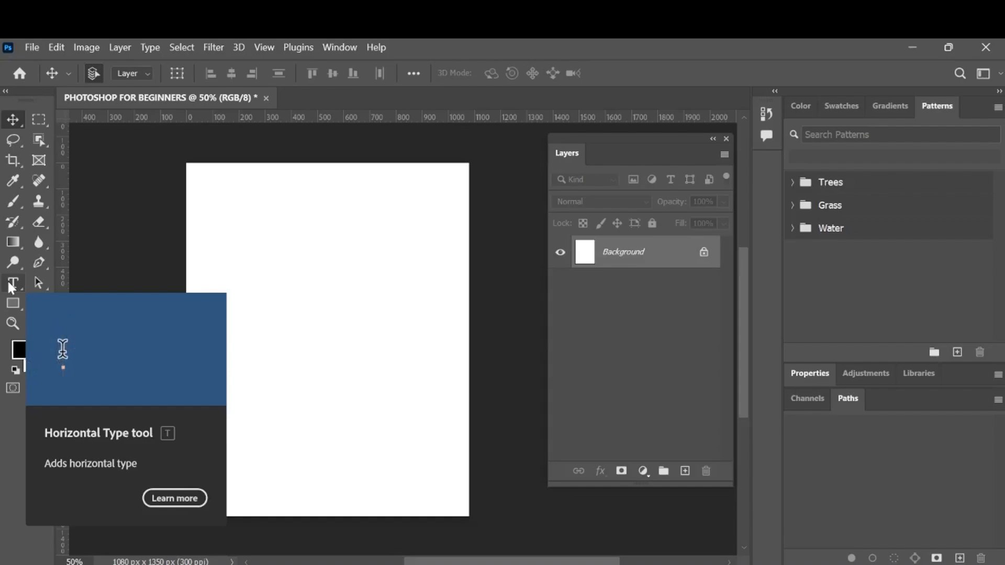
left_click(19, 309)
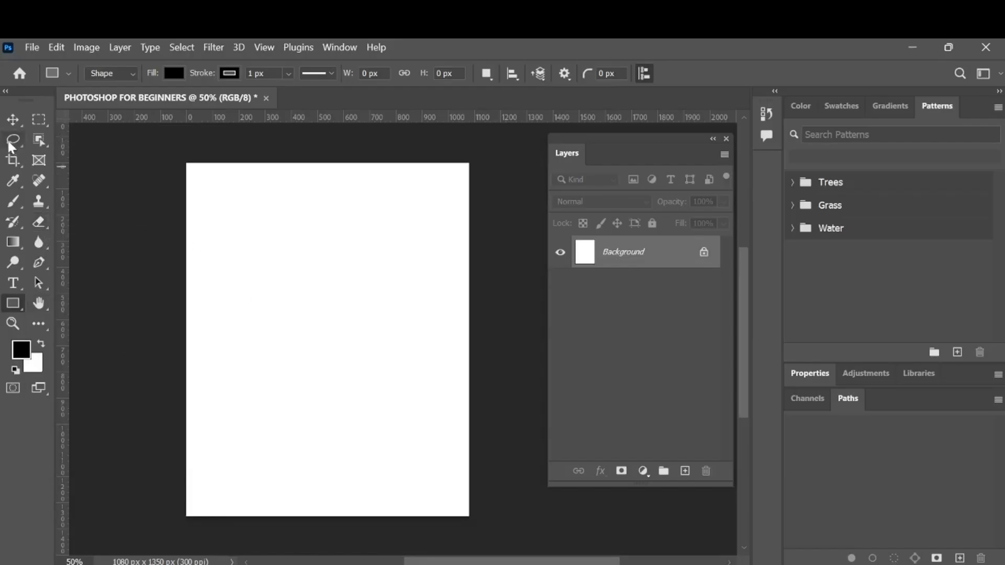
left_click(15, 122)
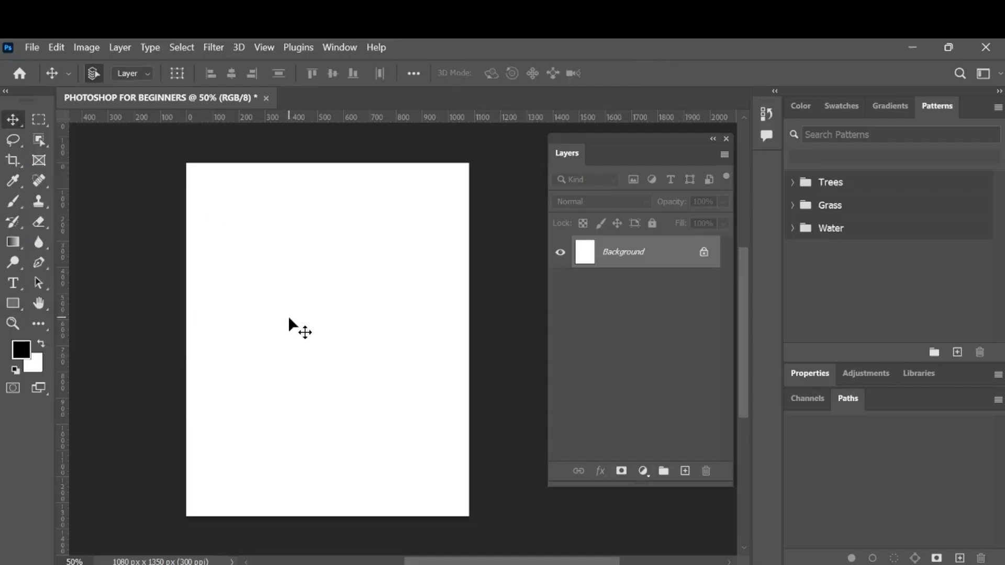
Place the White cloth background image from the PHOTOSHOP FOR BEGINNERS folder in File Explorer onto the Photoshop canvas and commit it.
left_click(428, 563)
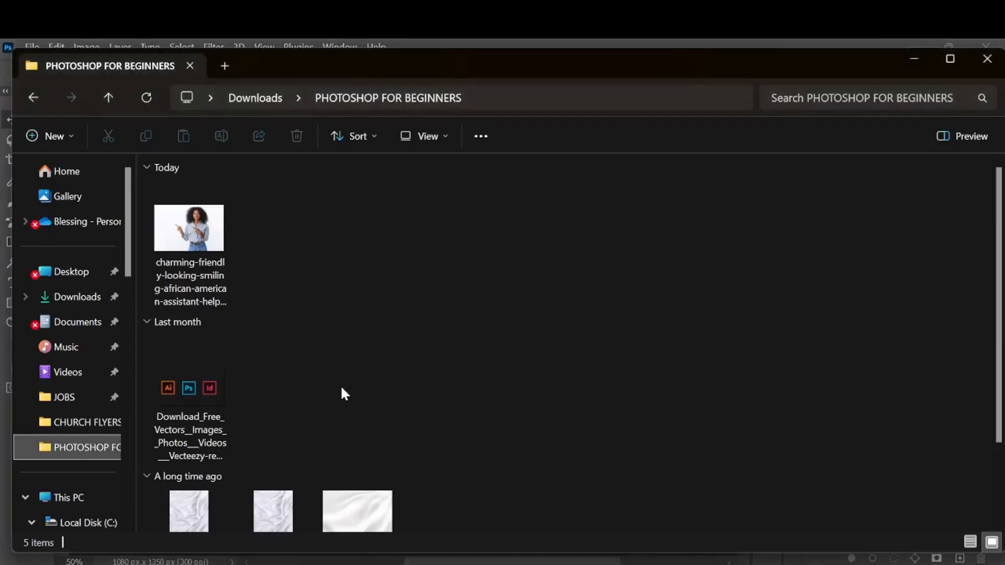
scroll(338, 382, "down", 2)
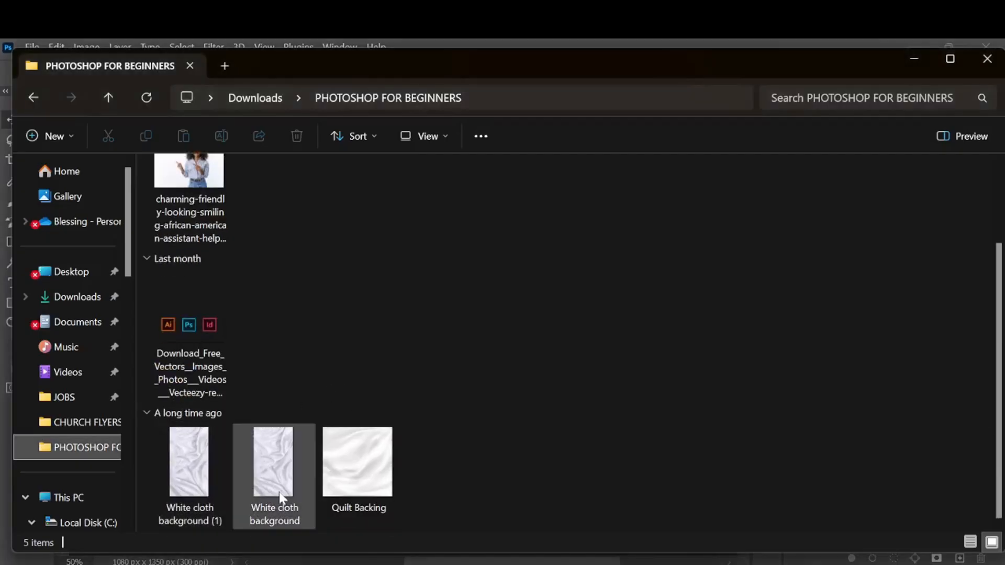
left_click_drag(274, 471, 303, 357)
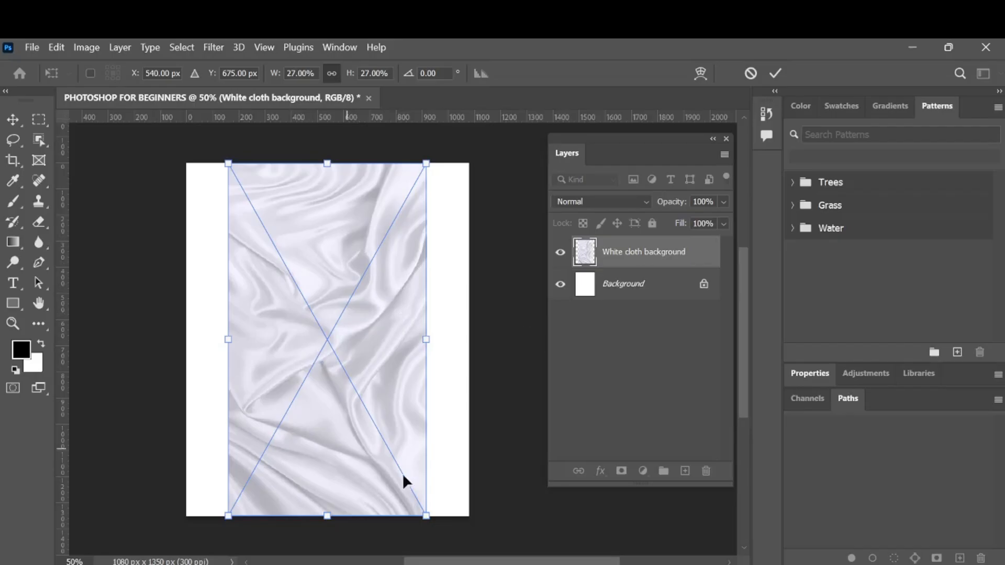
left_click(777, 72)
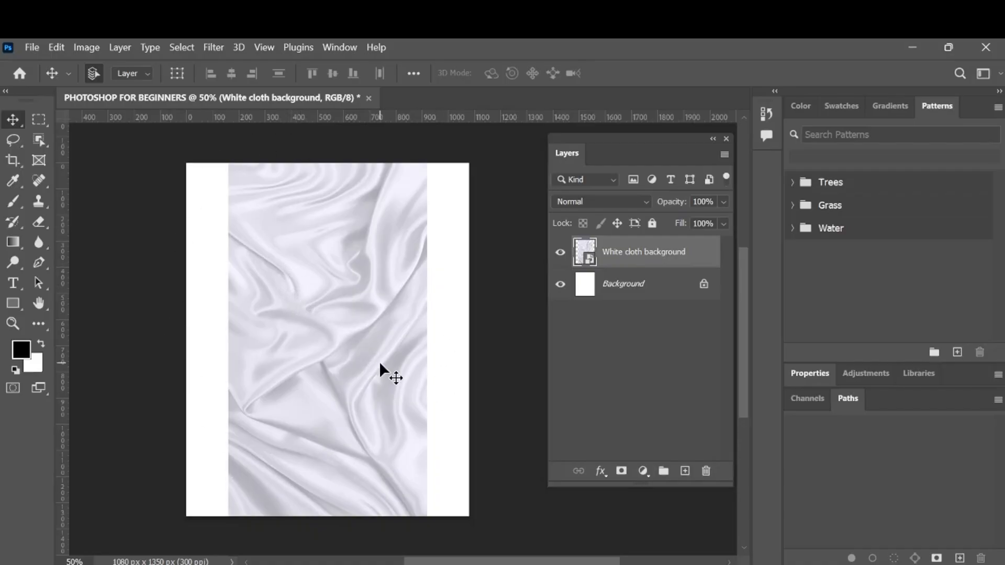
key("ctrl+t")
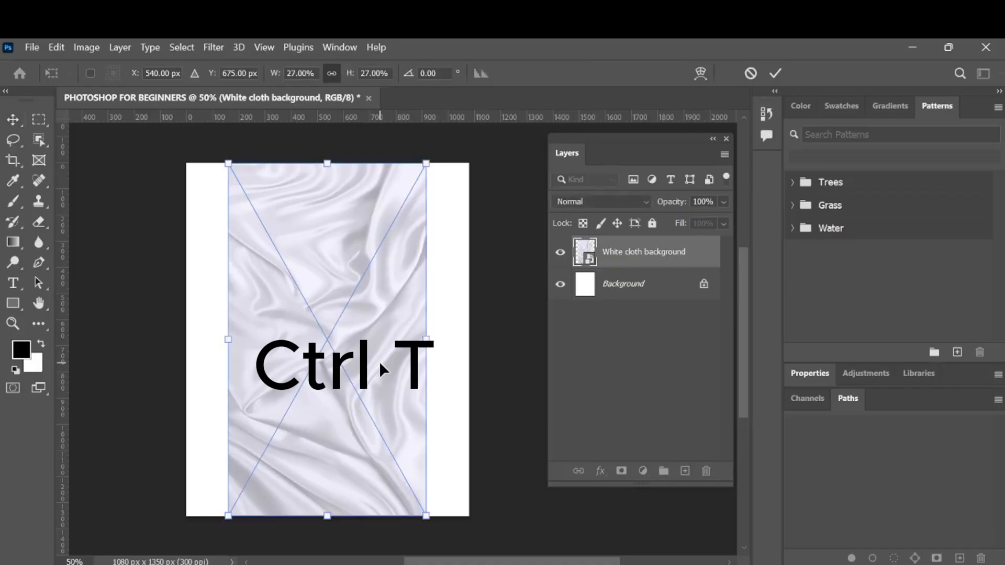
left_click(776, 73)
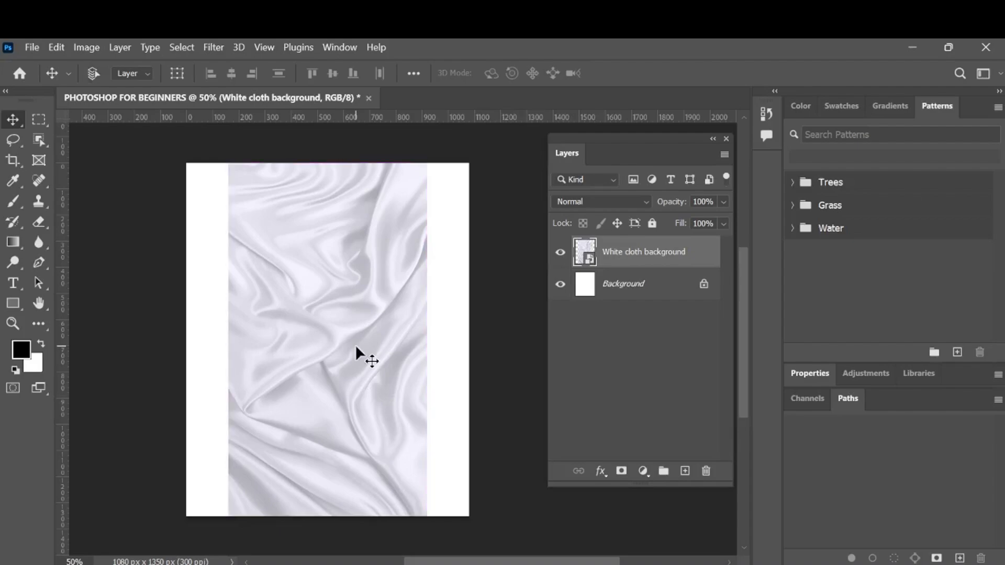
key("ctrl+t")
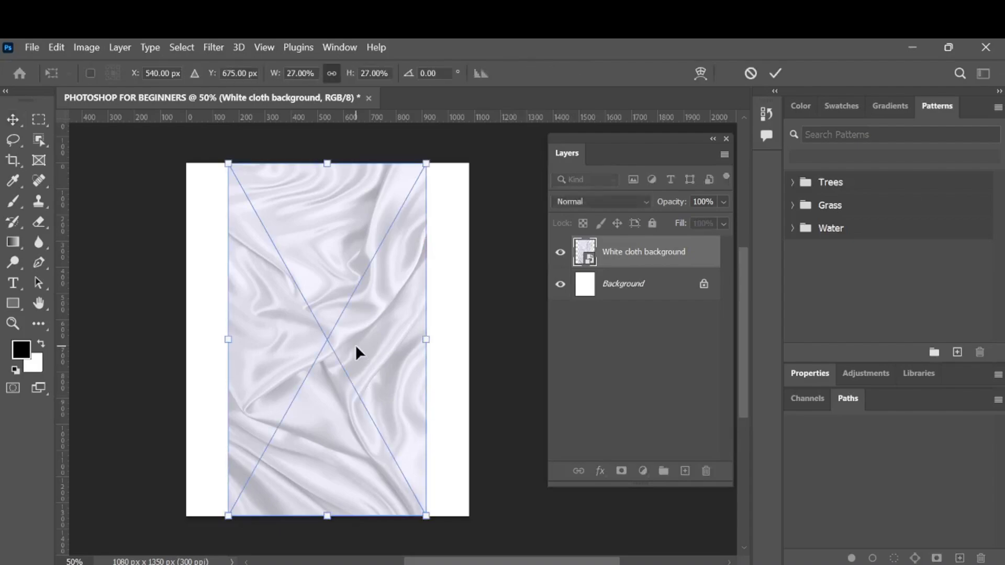
key("Return")
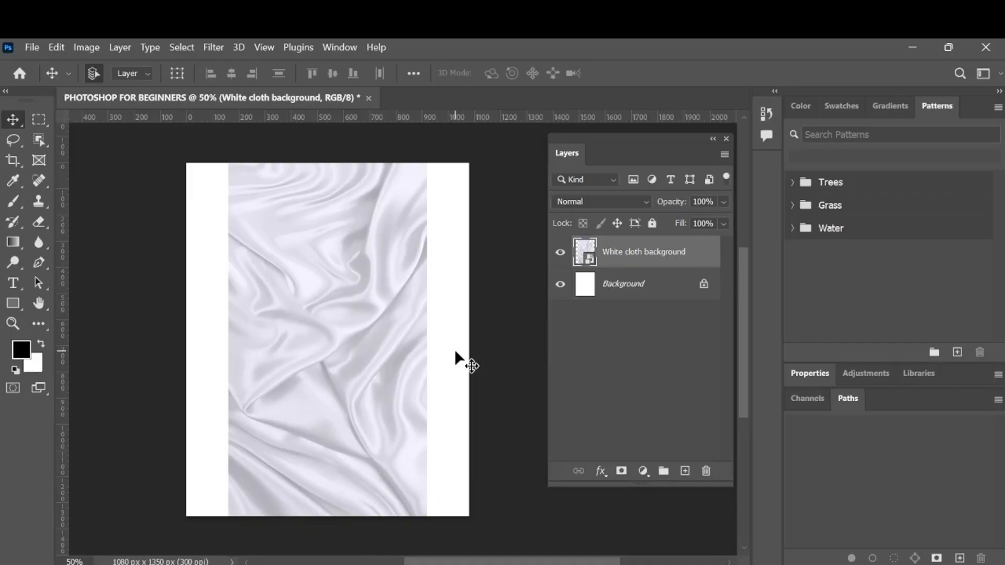
Scale the White cloth background proportionally to 38.40% so it spans the canvas width, and inspect its overflow above and below.
key("ctrl+t")
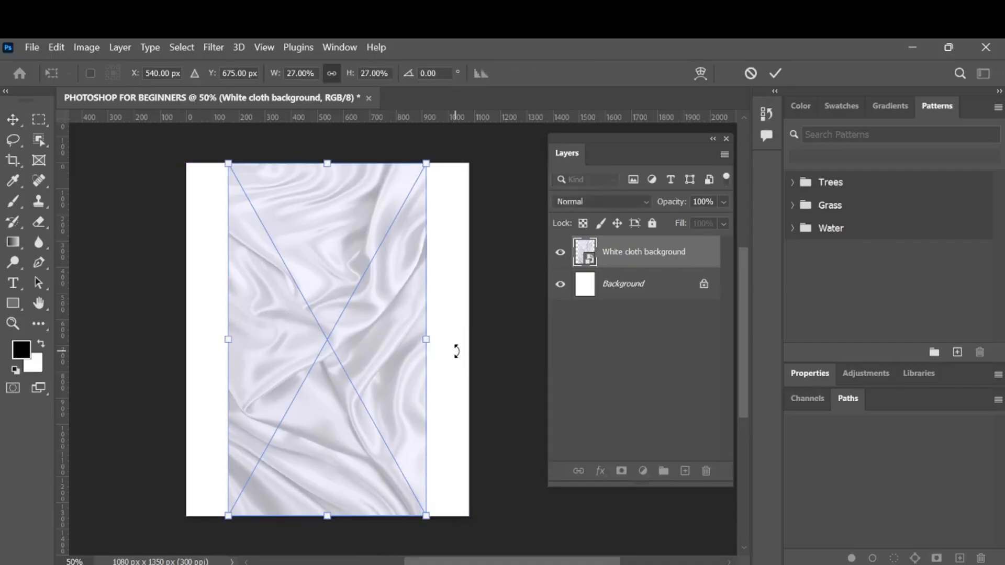
left_click_drag(427, 343, 467, 340)
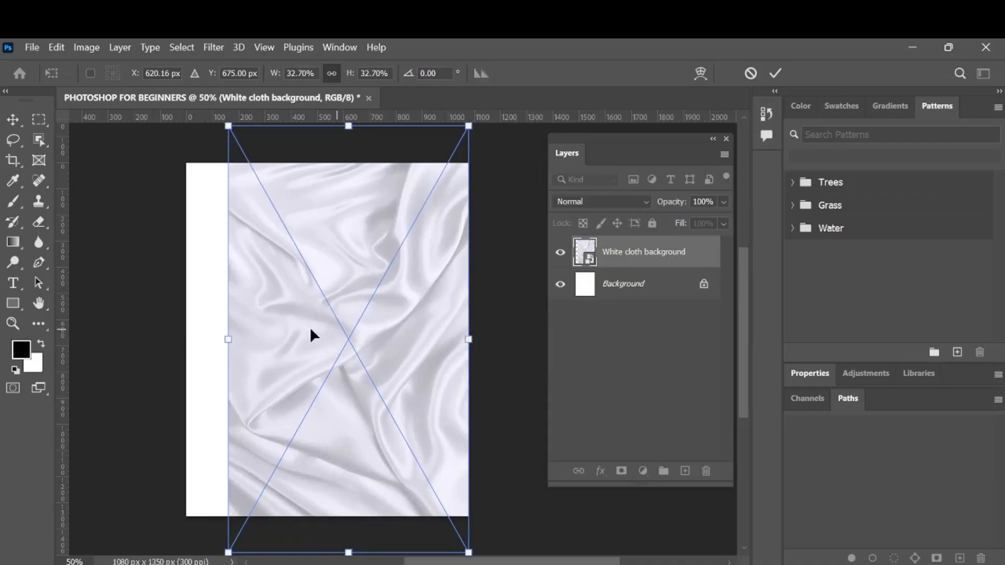
left_click_drag(235, 343, 187, 340)
scroll(299, 317, "up", 3)
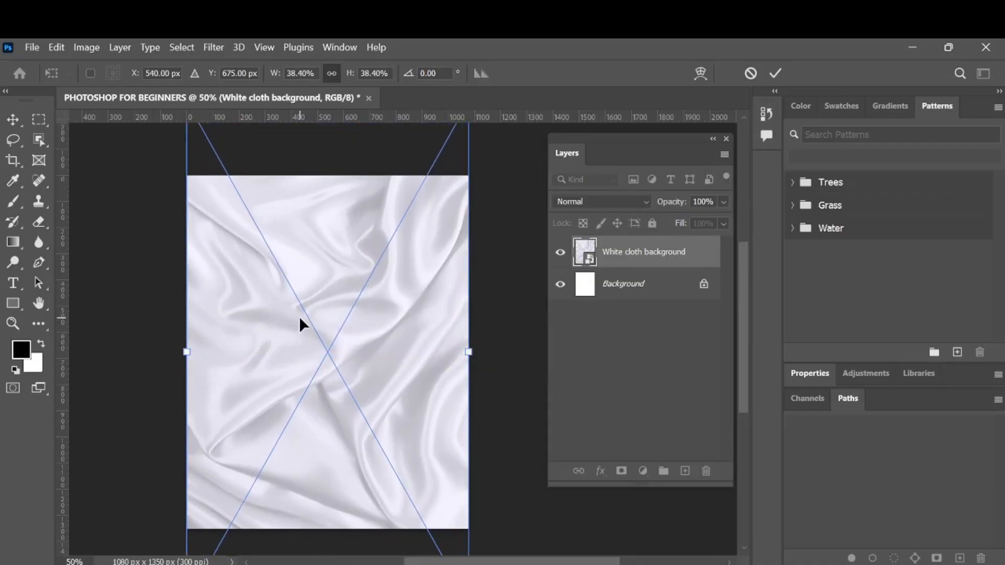
scroll(300, 319, "down", 5)
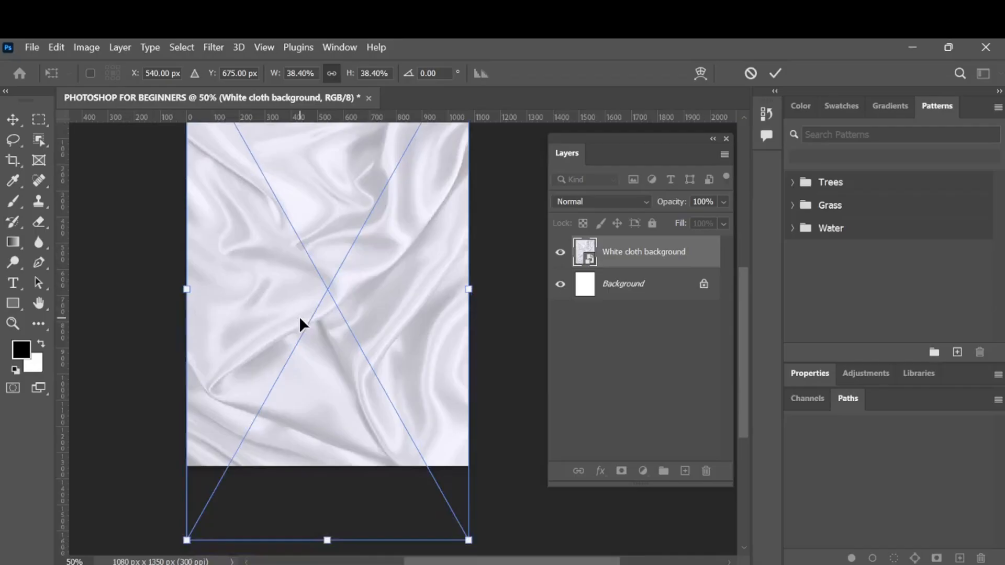
scroll(299, 319, "up", 4)
scroll(300, 316, "up", 2)
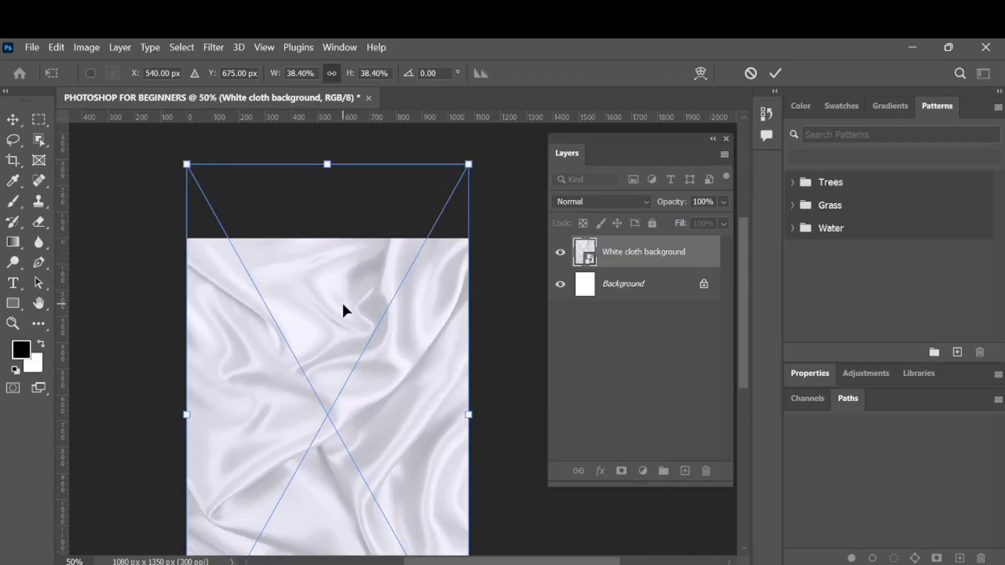
scroll(343, 310, "down", 8)
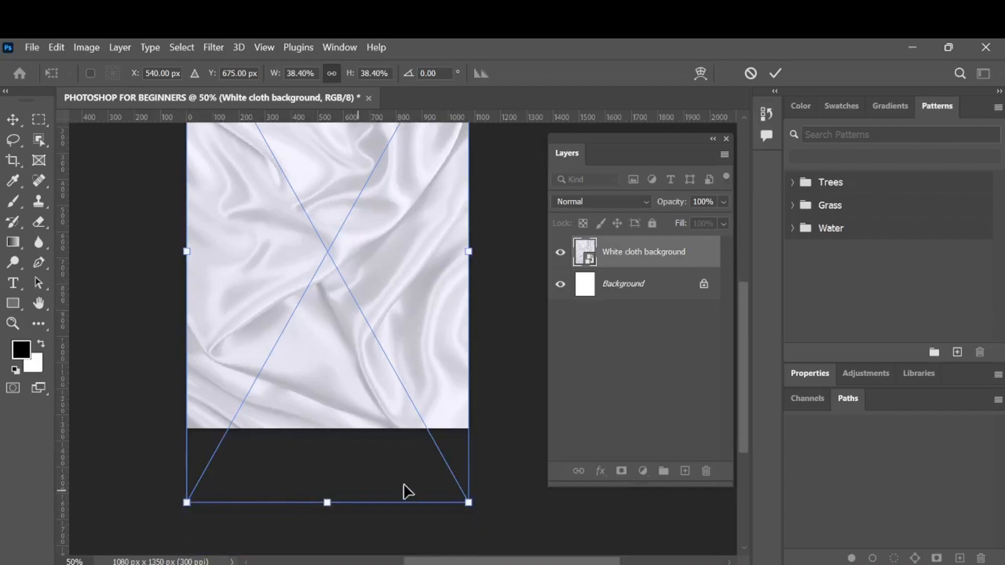
scroll(348, 286, "up", 5)
scroll(349, 283, "down", 3)
scroll(348, 284, "up", 4)
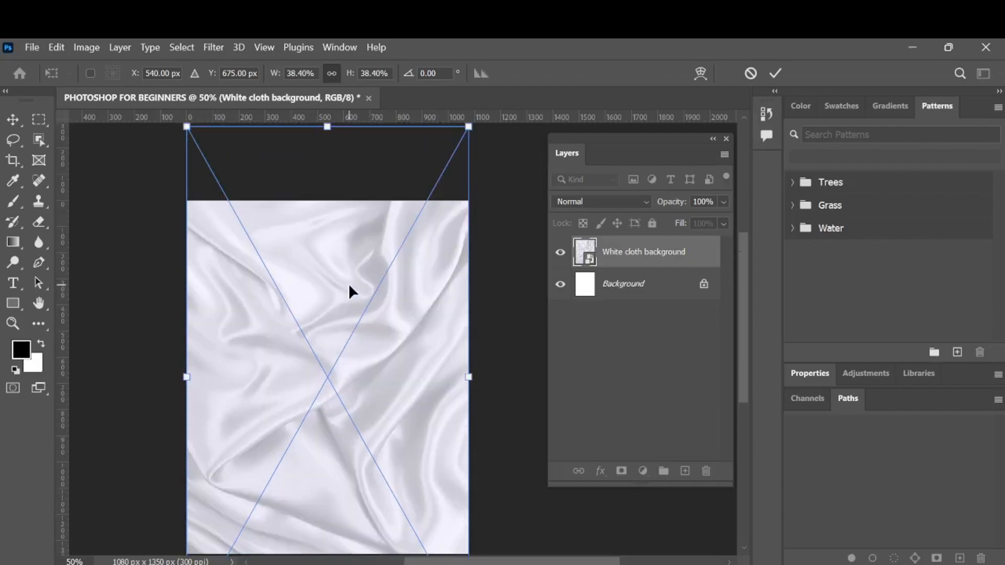
Undo both proportional enlargements of the cloth image.
key("ctrl+z")
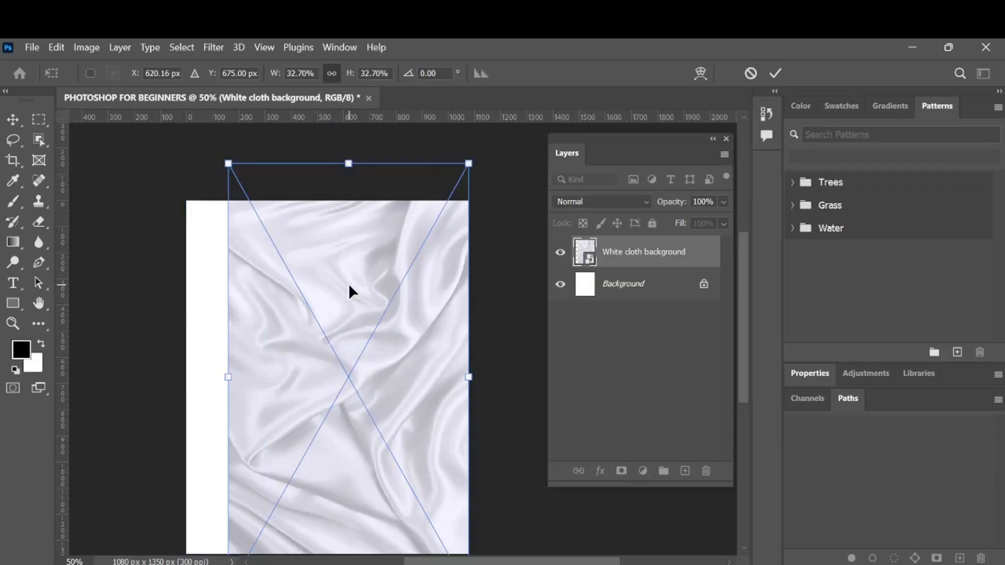
key("ctrl+z")
scroll(349, 284, "down", 1)
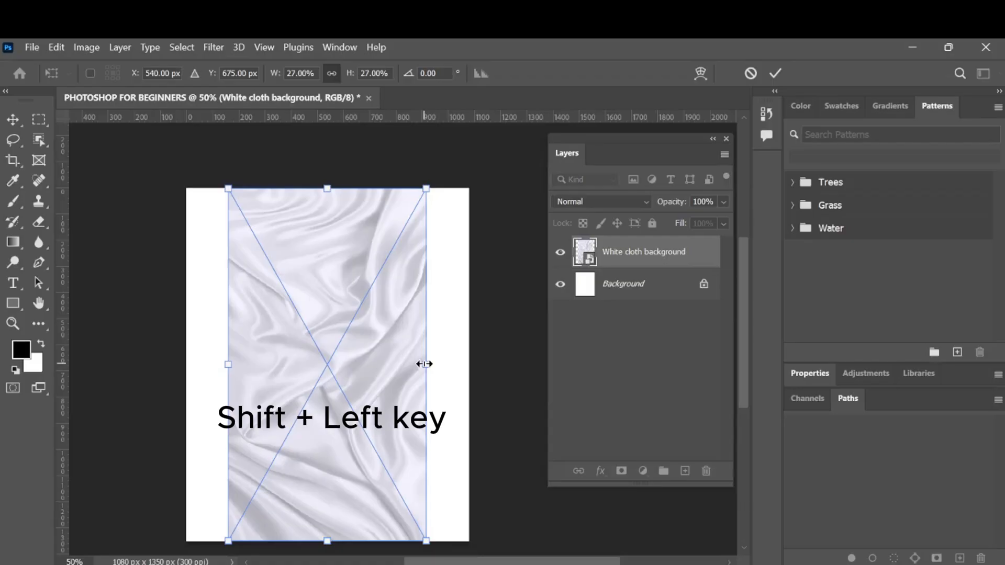
Stretch only the cloth image's width to 38.40%, extending both sides to the canvas edges, and commit the transform.
left_click_drag(424, 363, 469, 364)
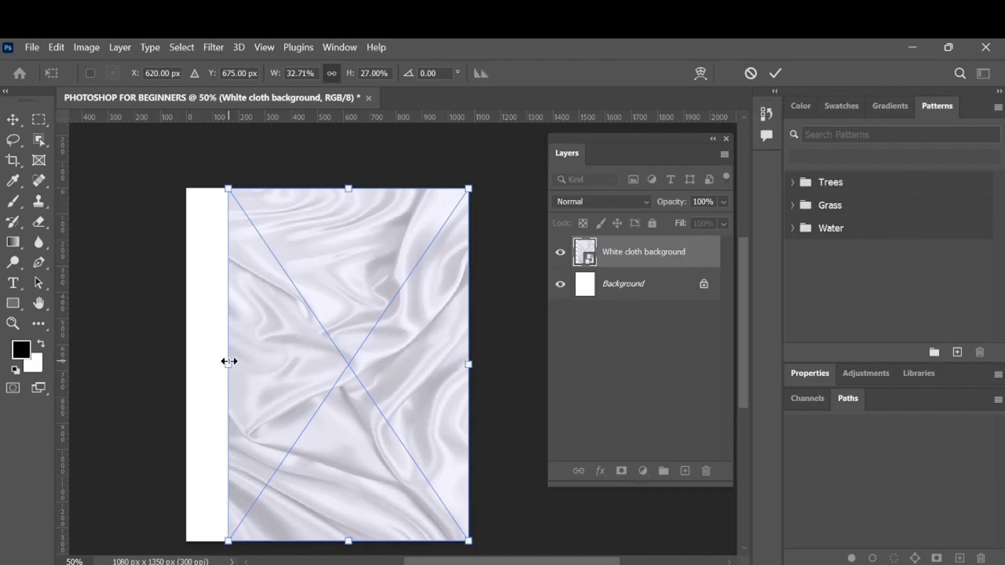
left_click_drag(228, 361, 185, 363)
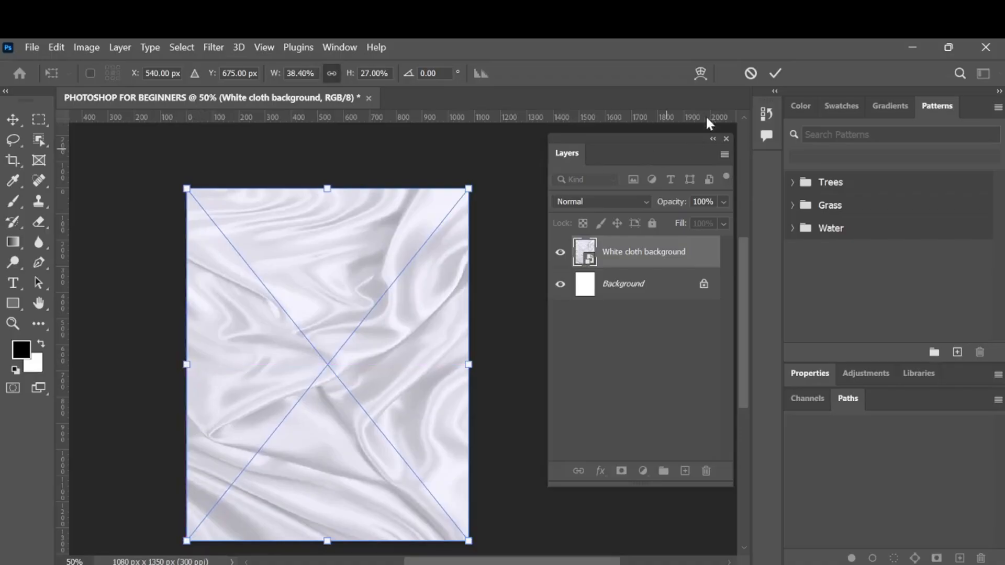
left_click(775, 77)
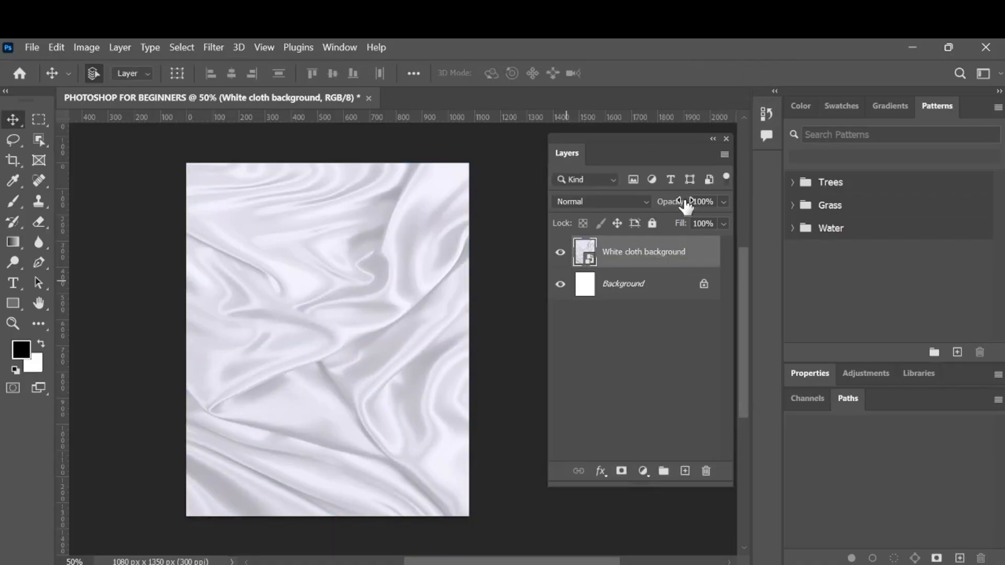
Reduce the White cloth background layer's opacity to 28%.
left_click_drag(686, 205, 634, 210)
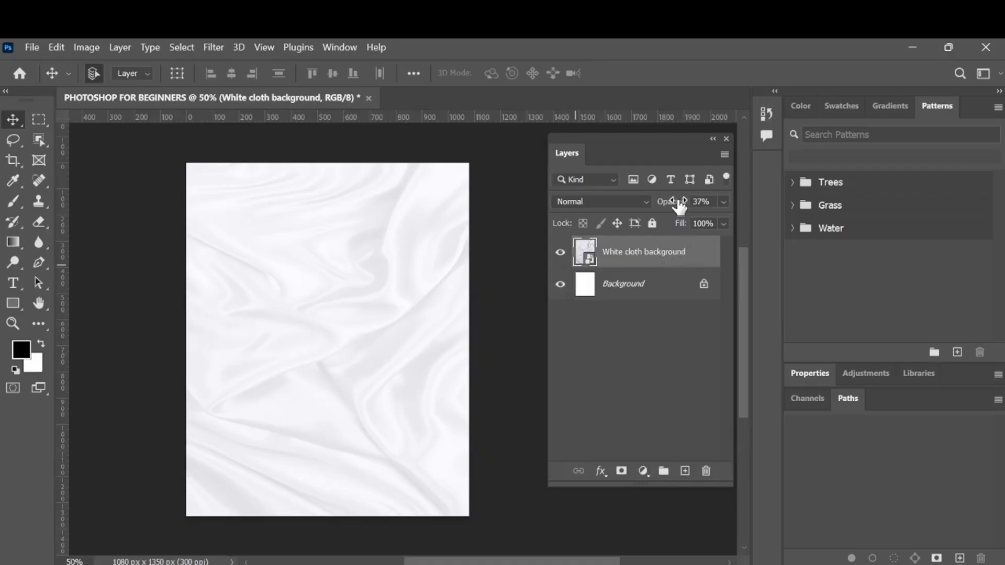
left_click_drag(679, 206, 667, 205)
Alternate the selection between the Background and White cloth background layers, and finish with no layer selected.
left_click(658, 297)
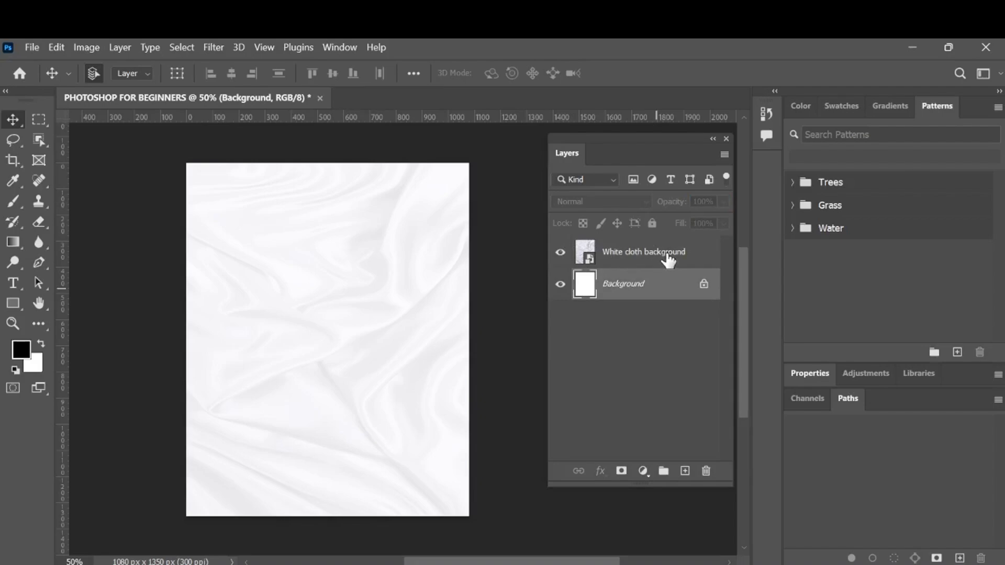
left_click(668, 260)
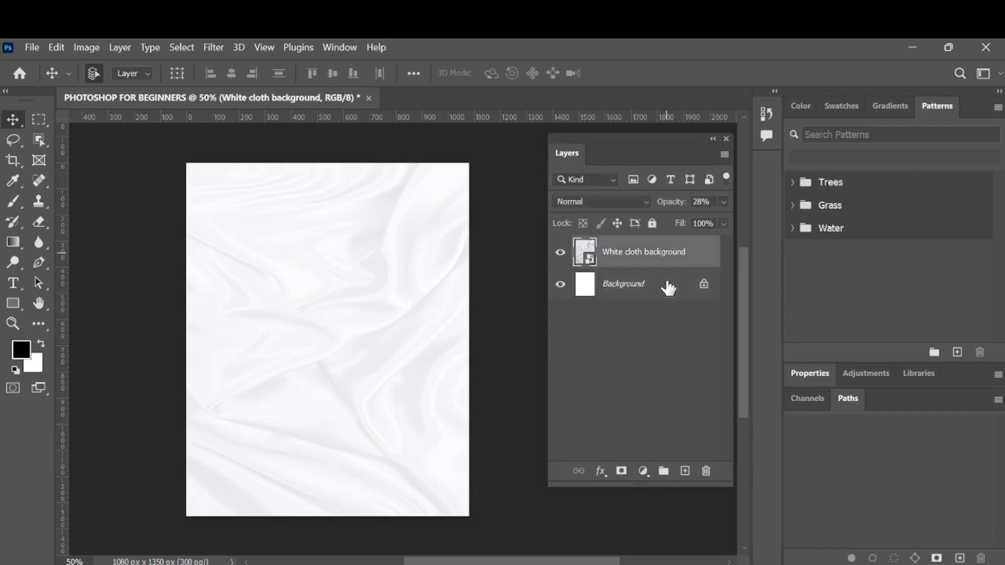
left_click(667, 287)
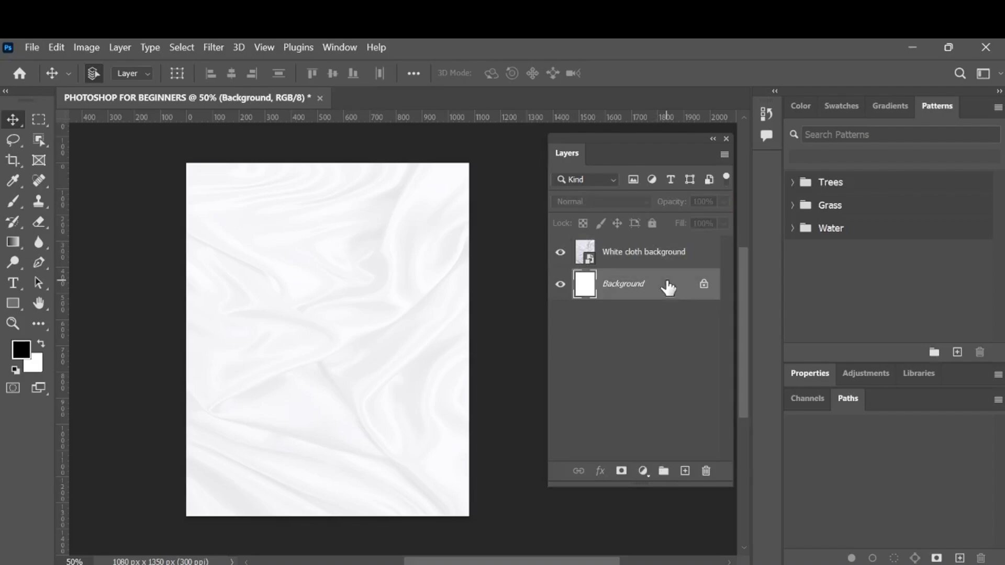
left_click(686, 257)
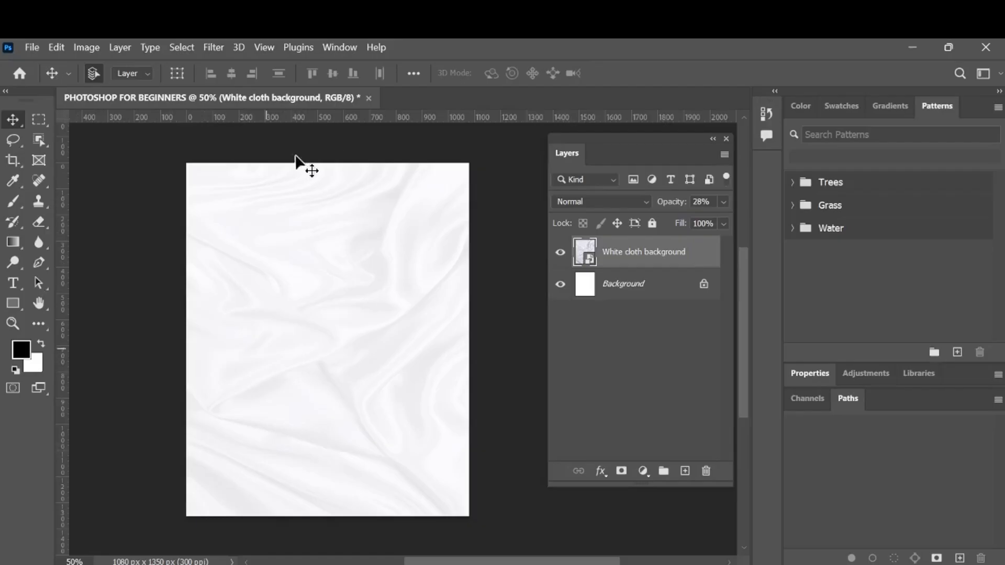
left_click(647, 308)
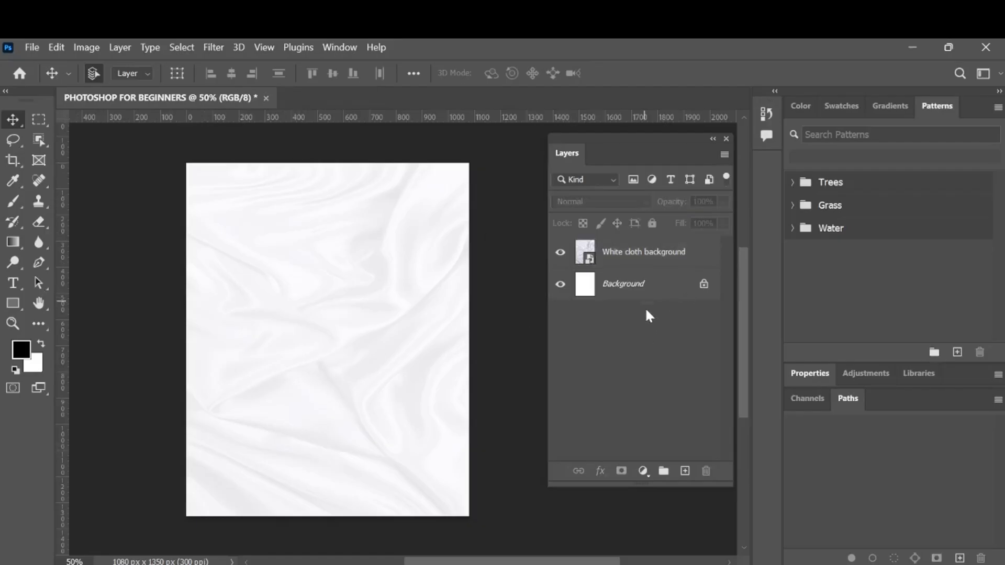
left_click(642, 288)
left_click(642, 471)
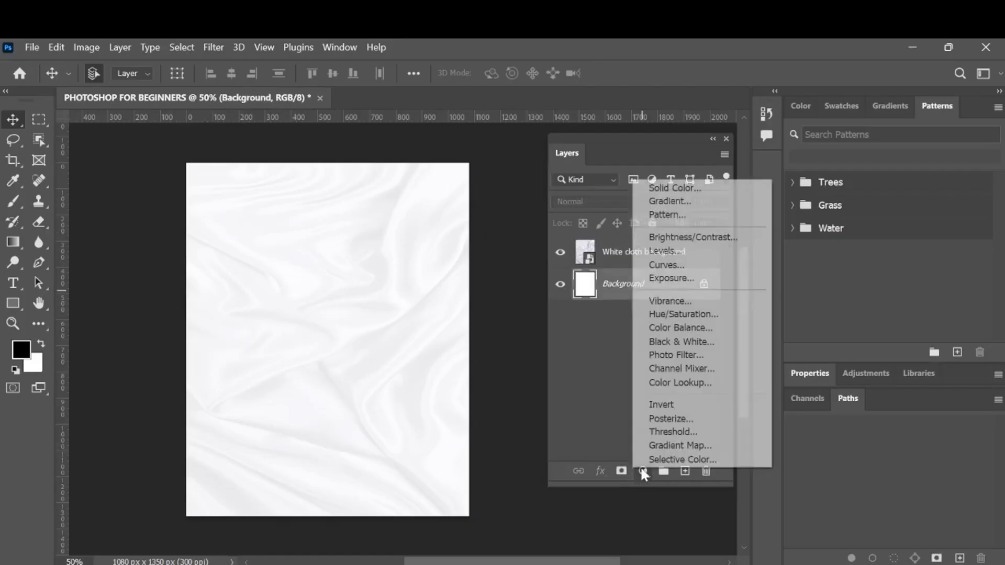
left_click(662, 189)
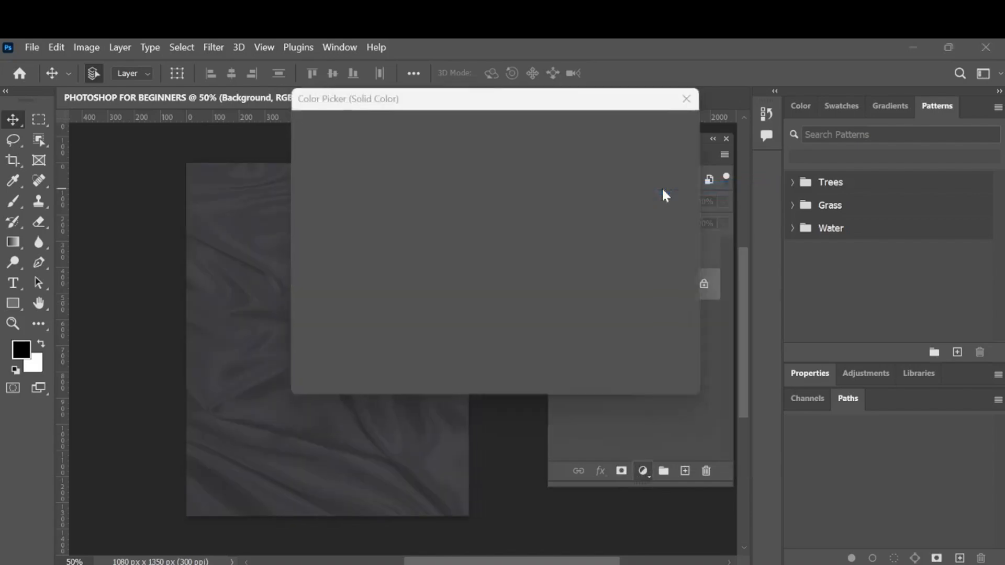
left_click(647, 154)
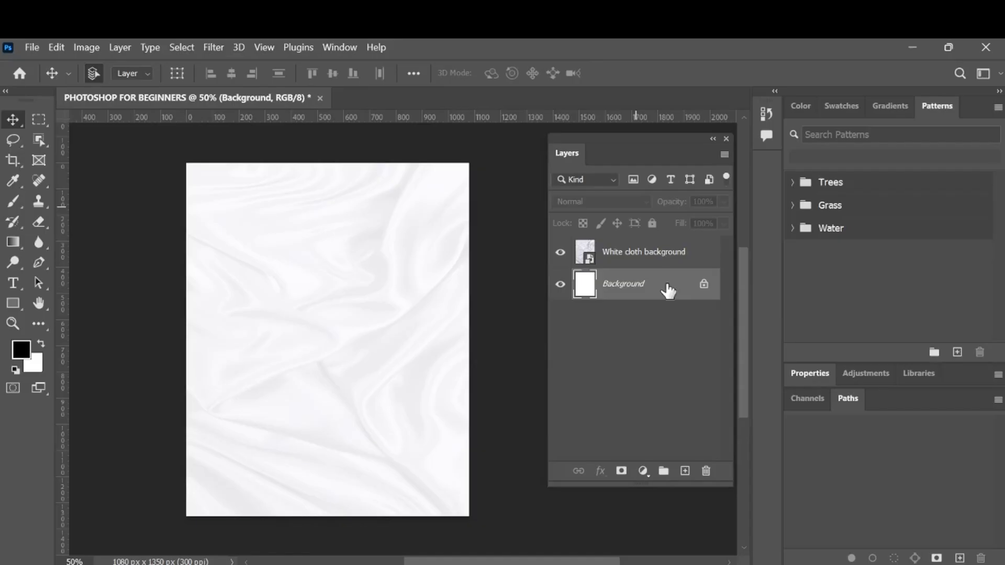
left_click(628, 254)
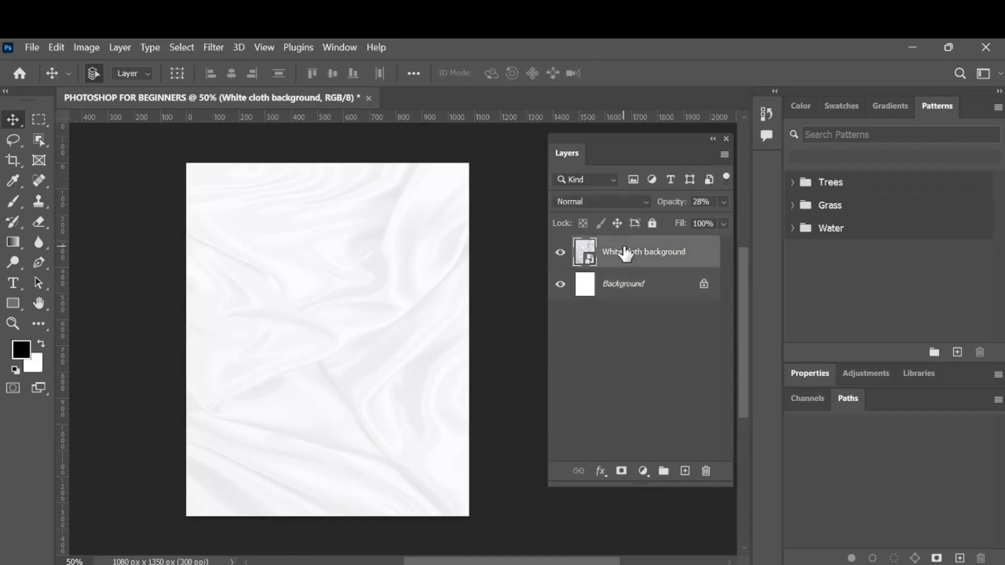
left_click(626, 298)
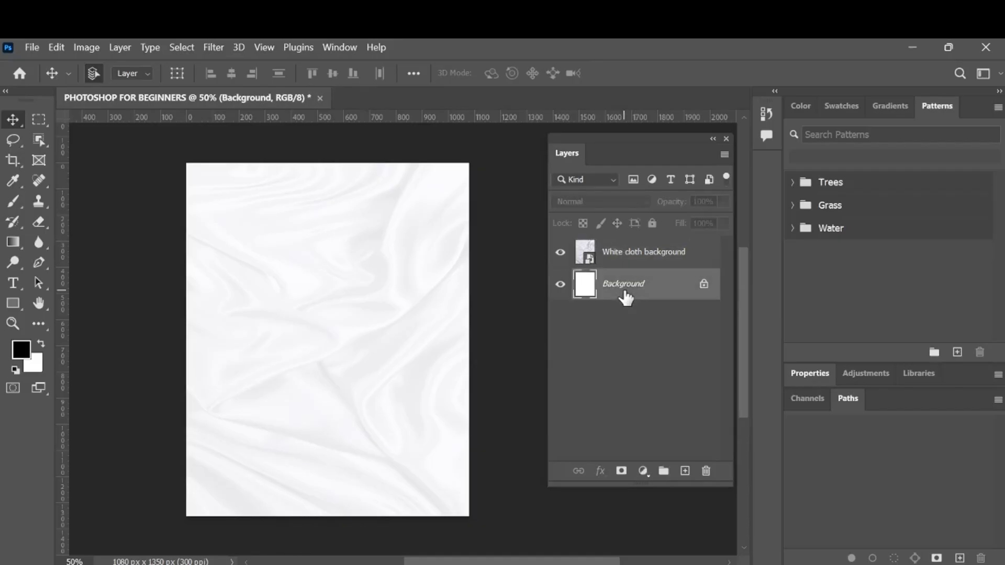
left_click(668, 265)
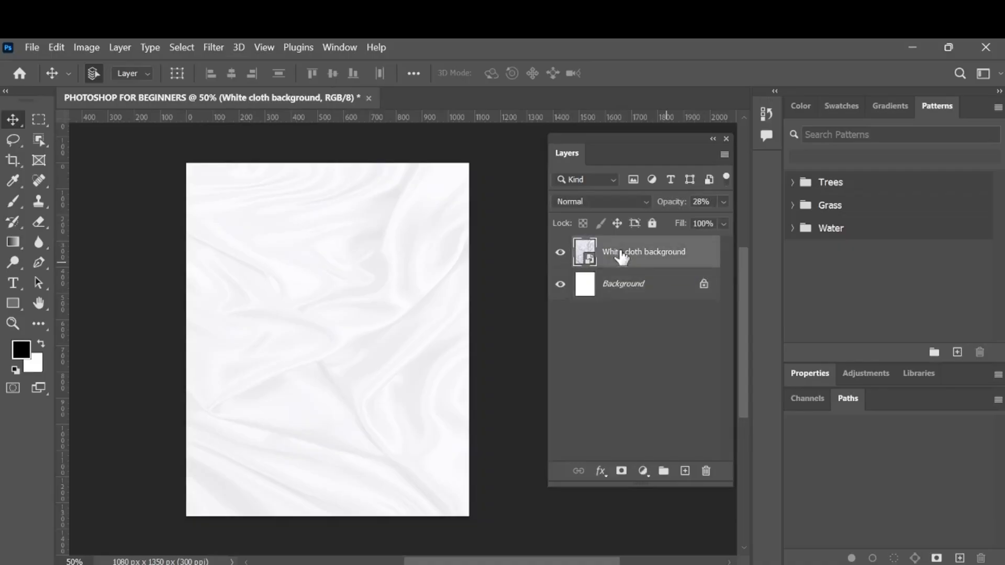
Add a Solid Color fill layer in pale cream (#fffef0) directly above the Background layer.
left_click(648, 293)
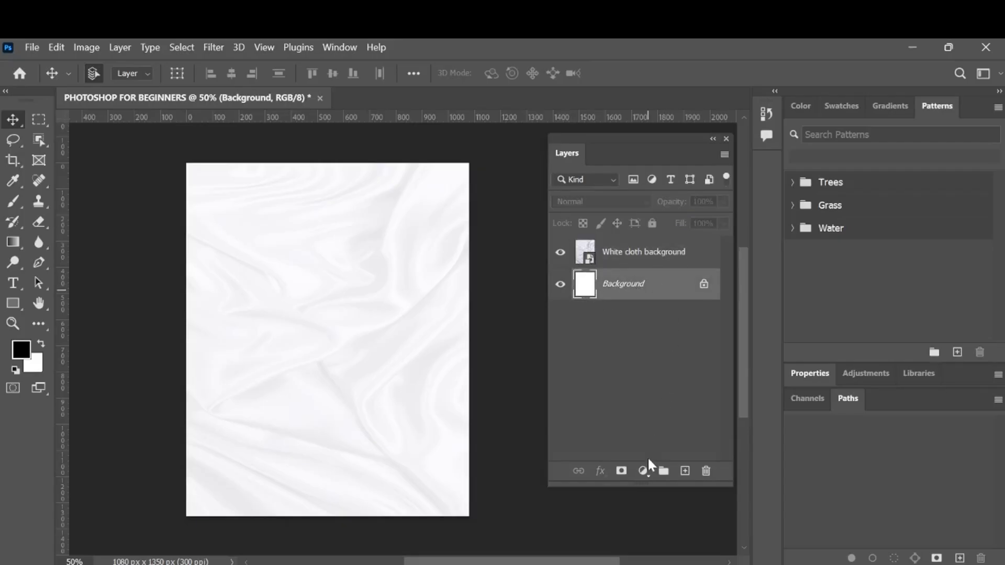
left_click(644, 471)
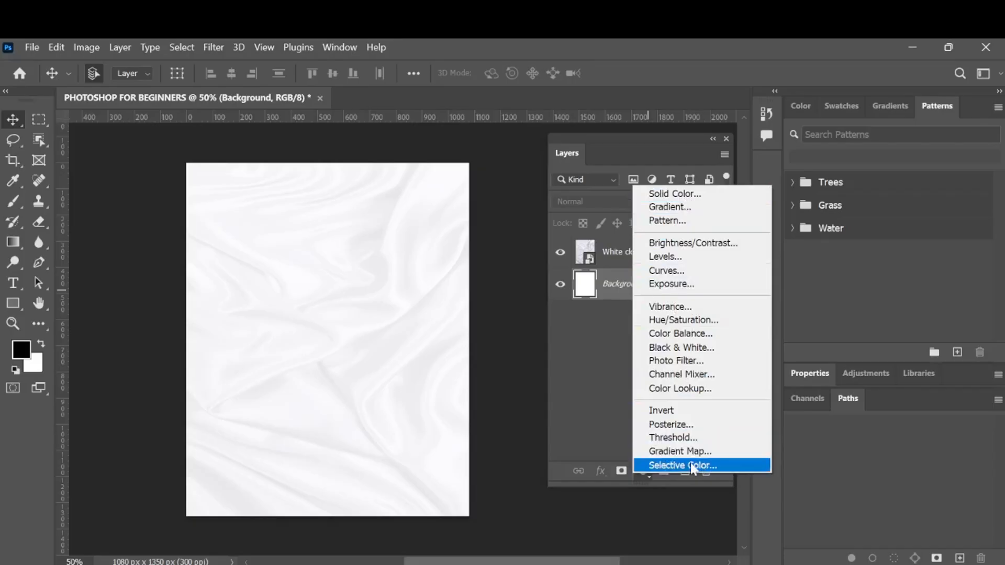
left_click(675, 194)
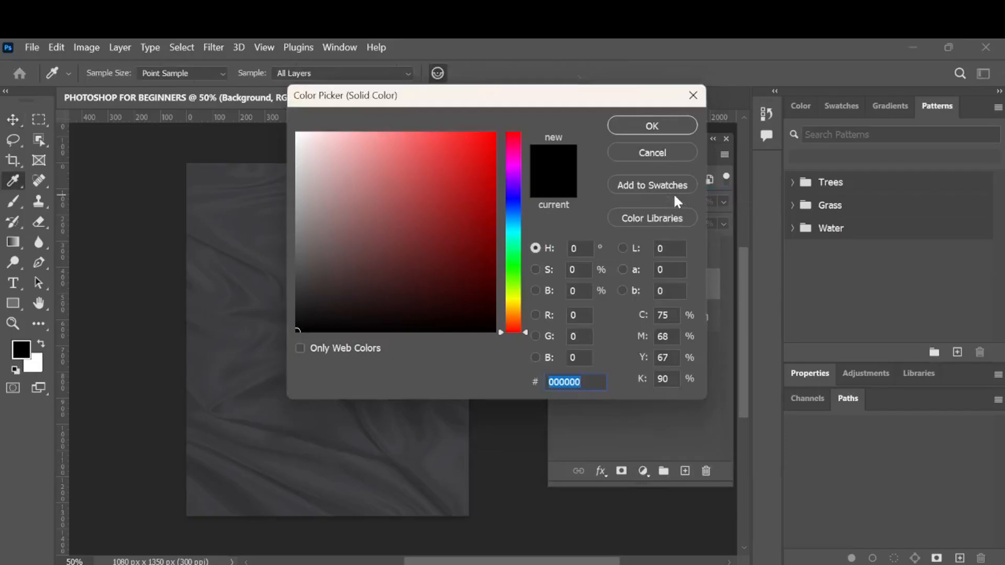
left_click_drag(471, 101, 670, 167)
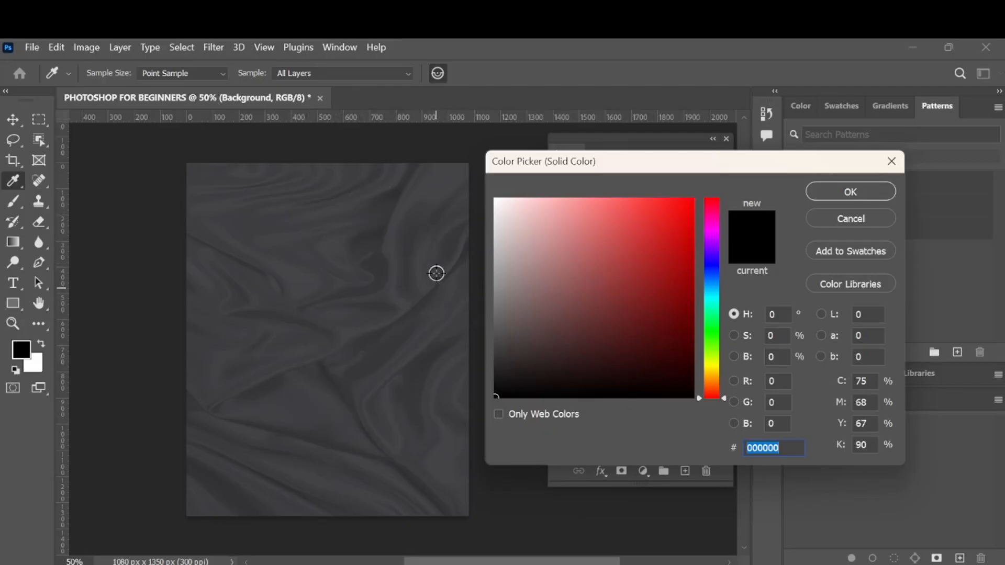
left_click_drag(712, 382, 714, 366)
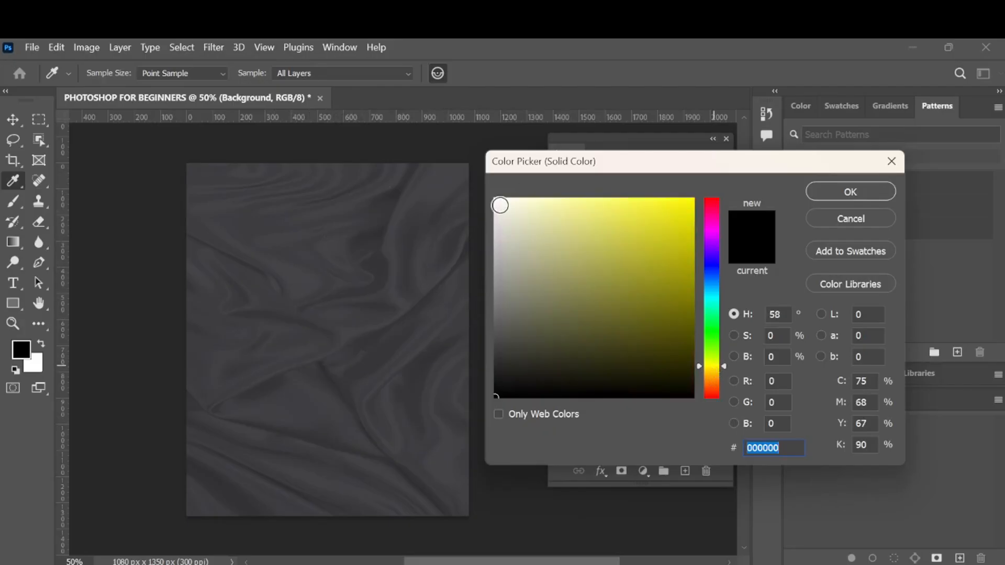
left_click(506, 200)
left_click_drag(507, 200, 509, 200)
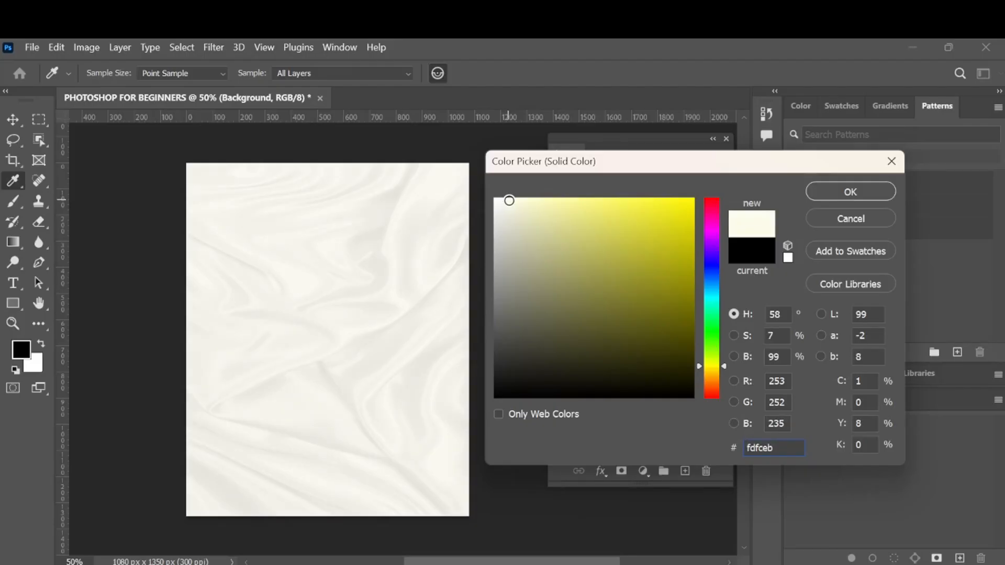
left_click_drag(509, 200, 506, 199)
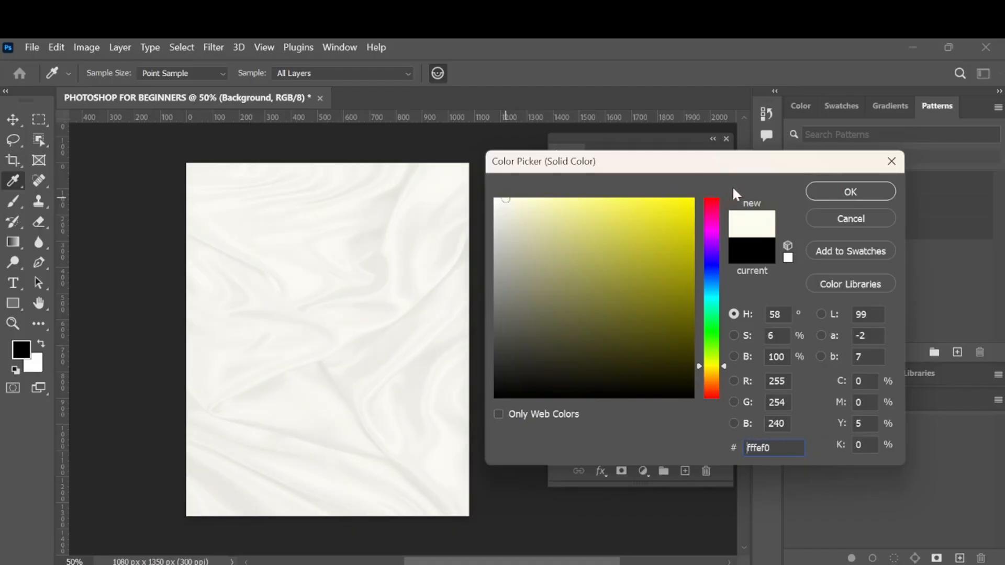
left_click(848, 192)
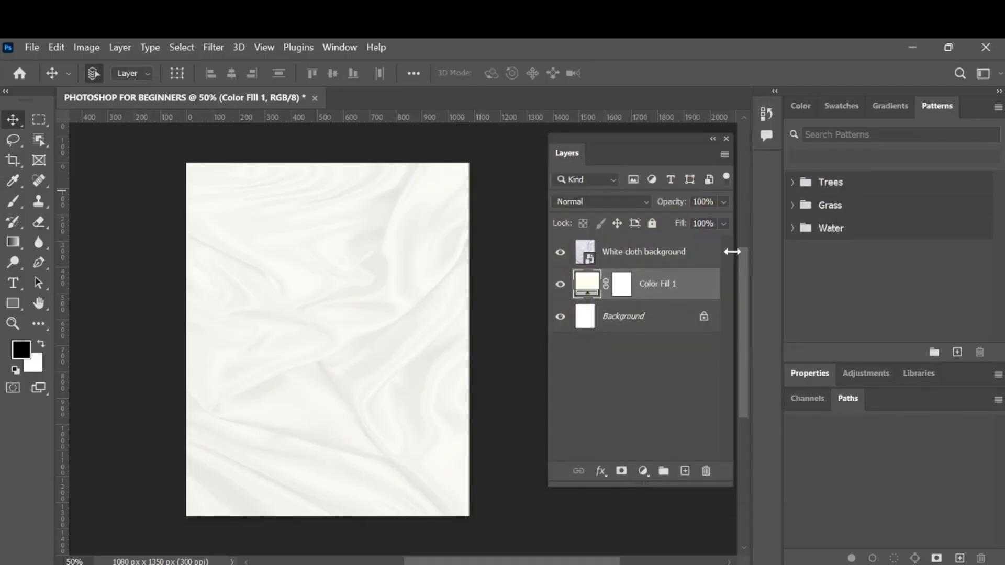
Raise the White cloth background layer's opacity to 100% and select the cream fill layer beneath it.
left_click(680, 252)
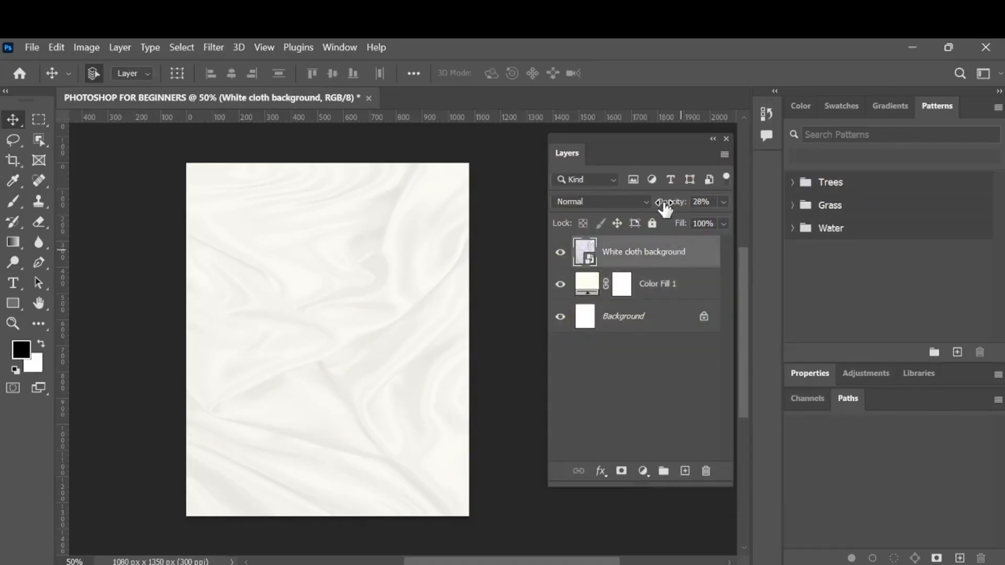
left_click_drag(665, 208, 1002, 223)
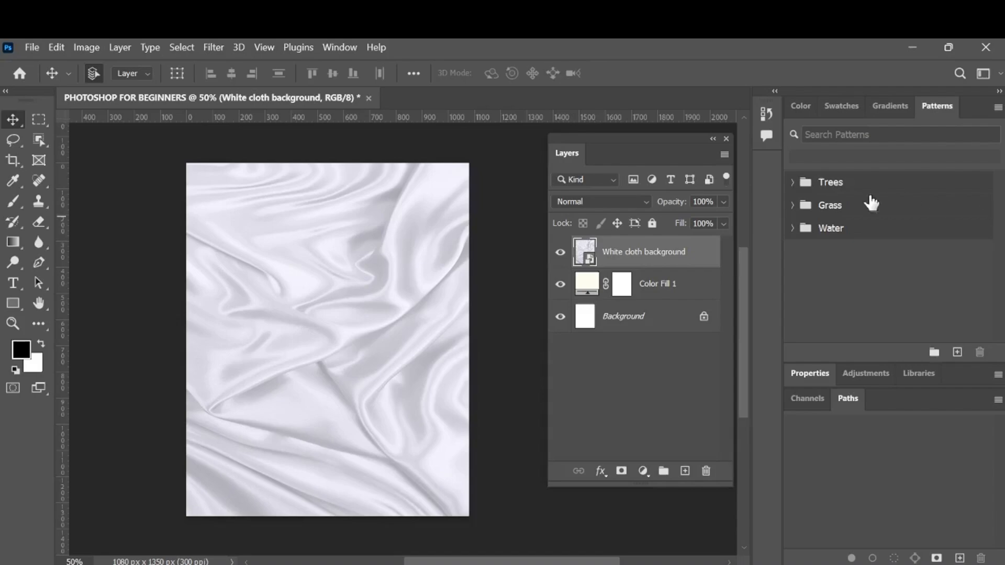
left_click(667, 299)
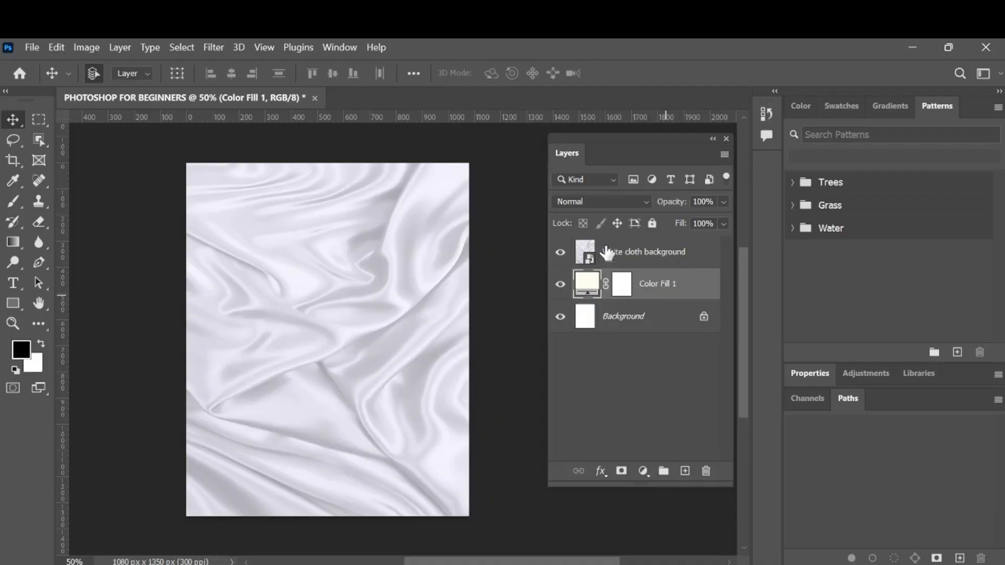
Set the White cloth background layer's opacity to 25%.
left_click(697, 261)
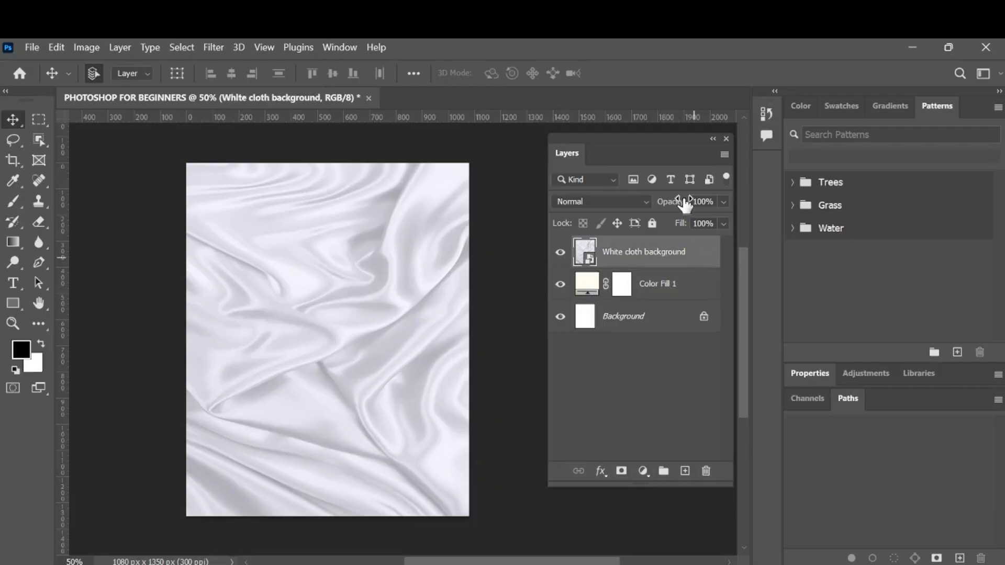
left_click_drag(686, 204, 669, 222)
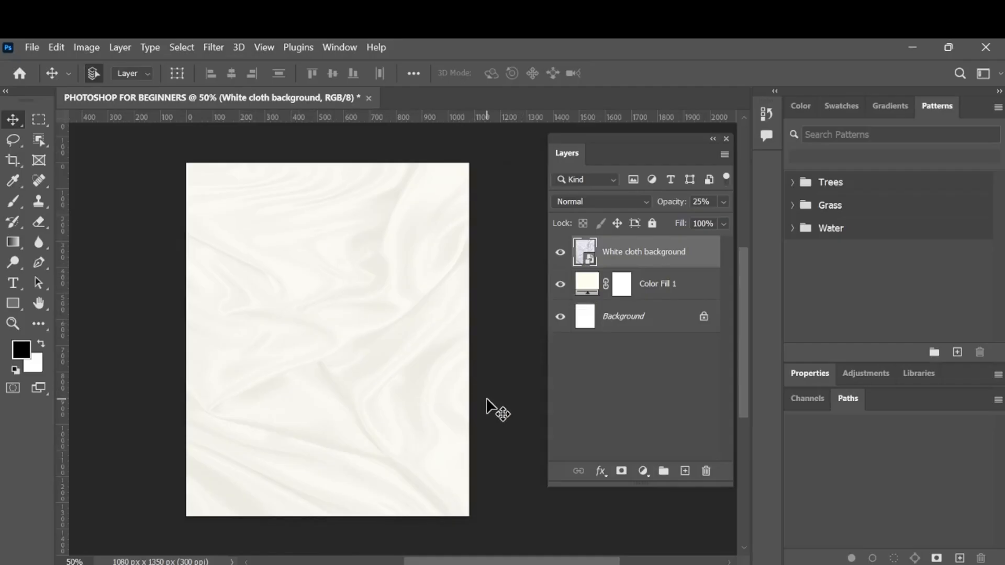
Place the photo of the smiling, pointing woman from the PHOTOSHOP FOR BEGINNERS folder on the canvas at its default size and commit it.
mouse_move(429, 564)
left_click(417, 508)
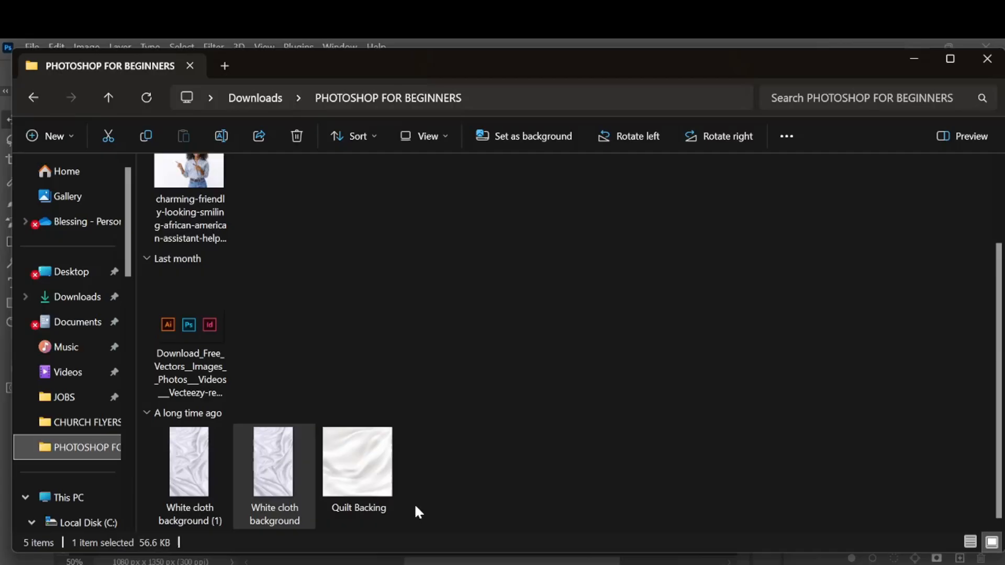
left_click_drag(194, 281, 341, 394)
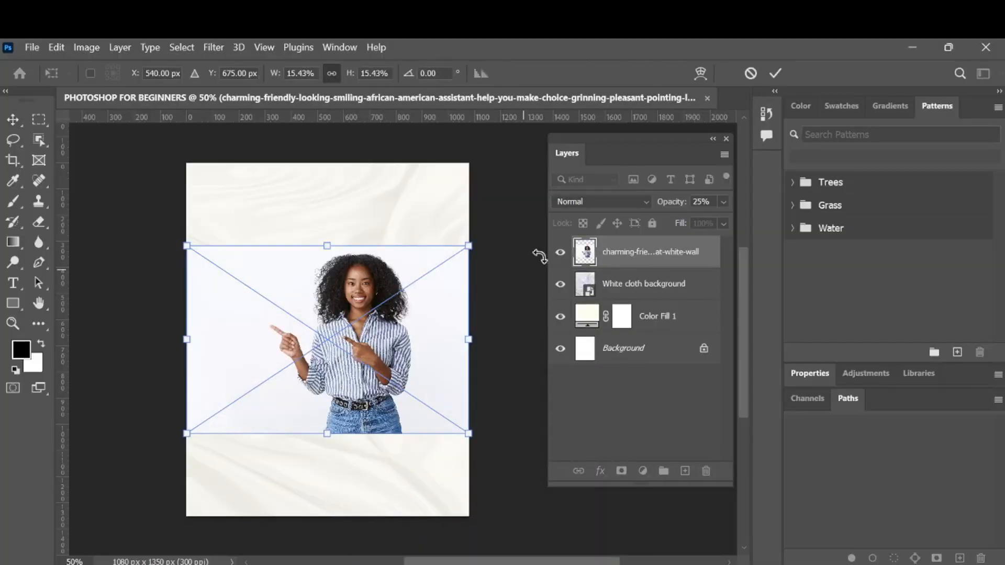
left_click(775, 73)
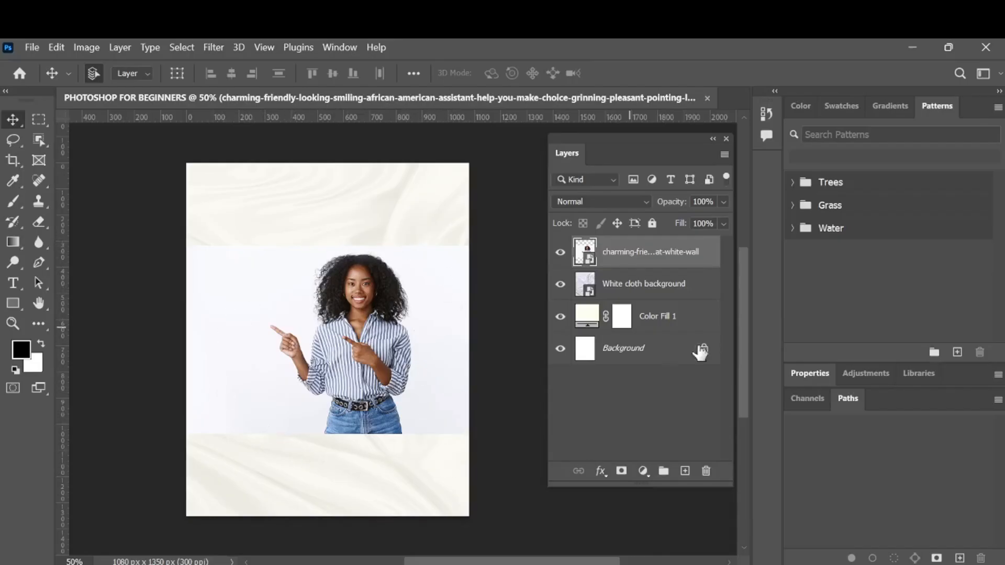
Open the contents of the woman photo's embedded smart object for editing in its own document.
left_click(811, 373)
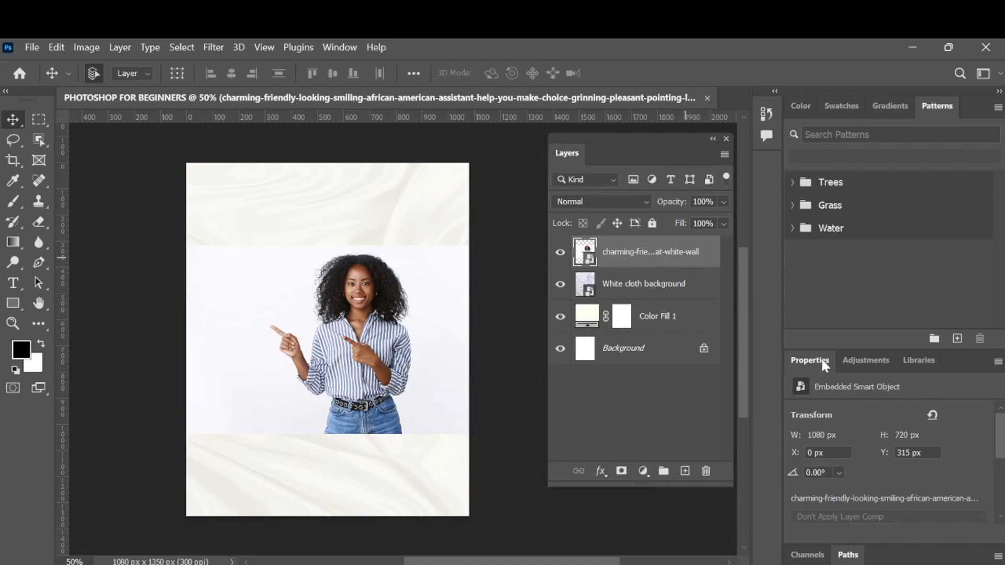
scroll(858, 486, "down", 4)
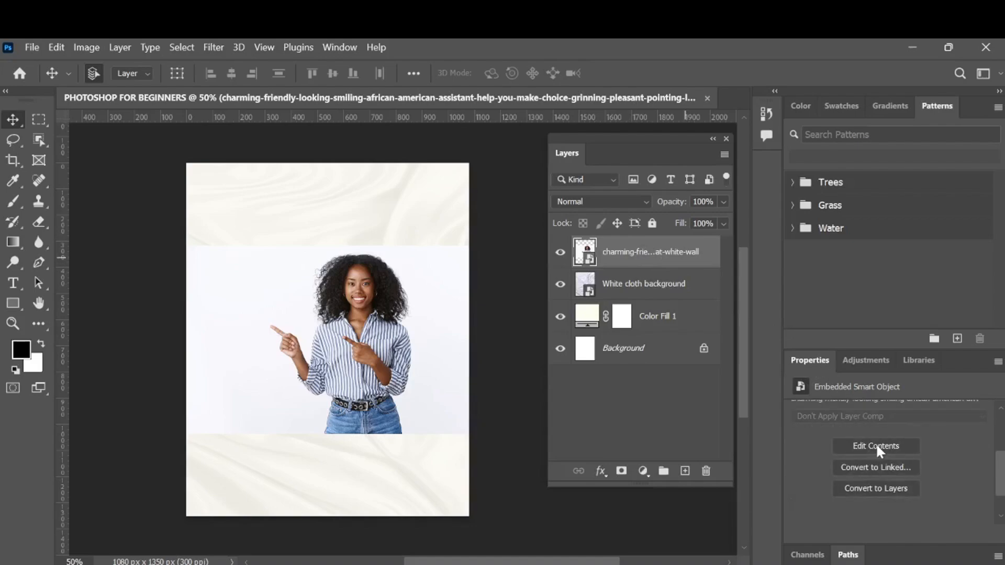
left_click(878, 447)
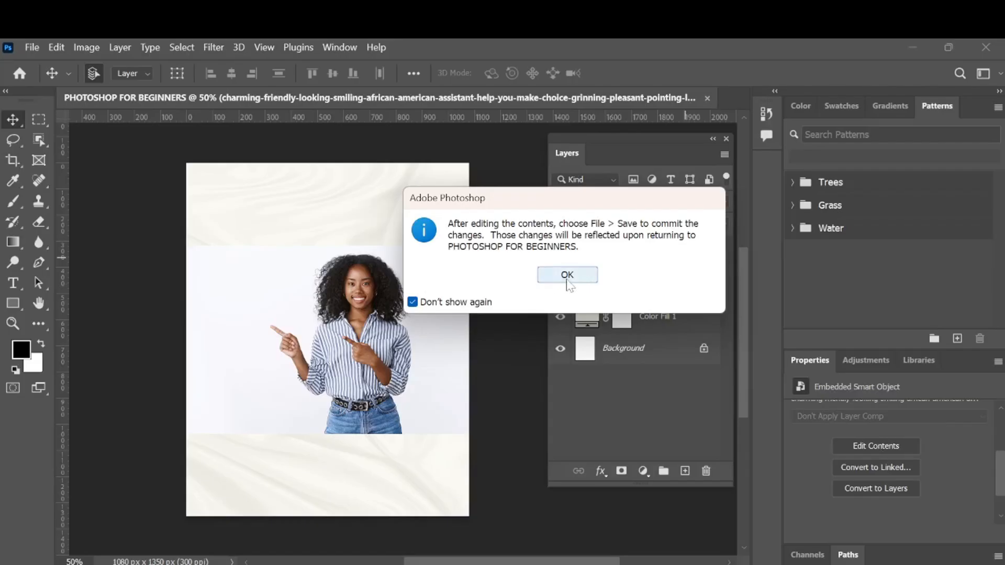
left_click(567, 275)
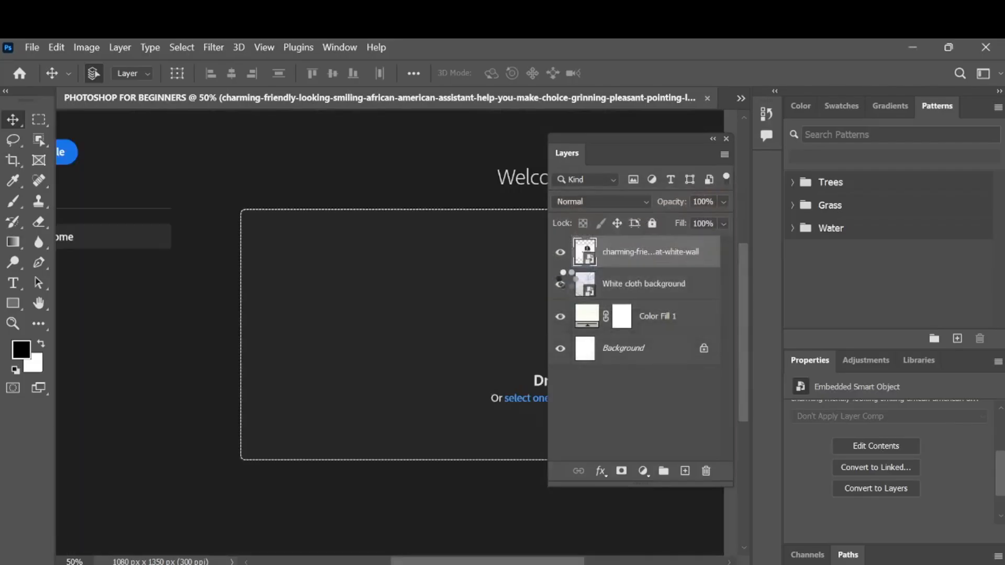
scroll(361, 338, "right", 2)
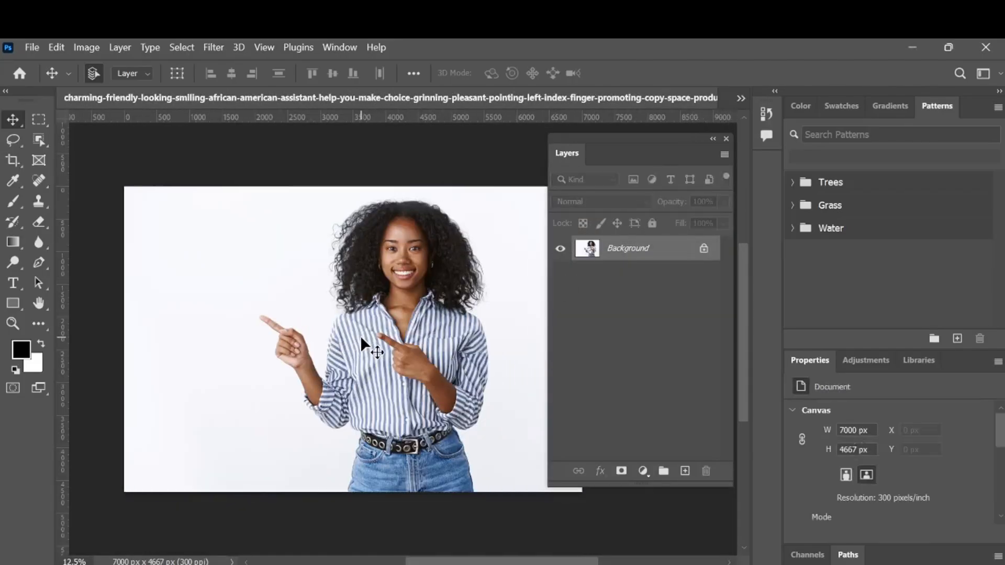
Duplicate the photo's Background layer and select the original Background layer.
scroll(361, 339, "right", 1)
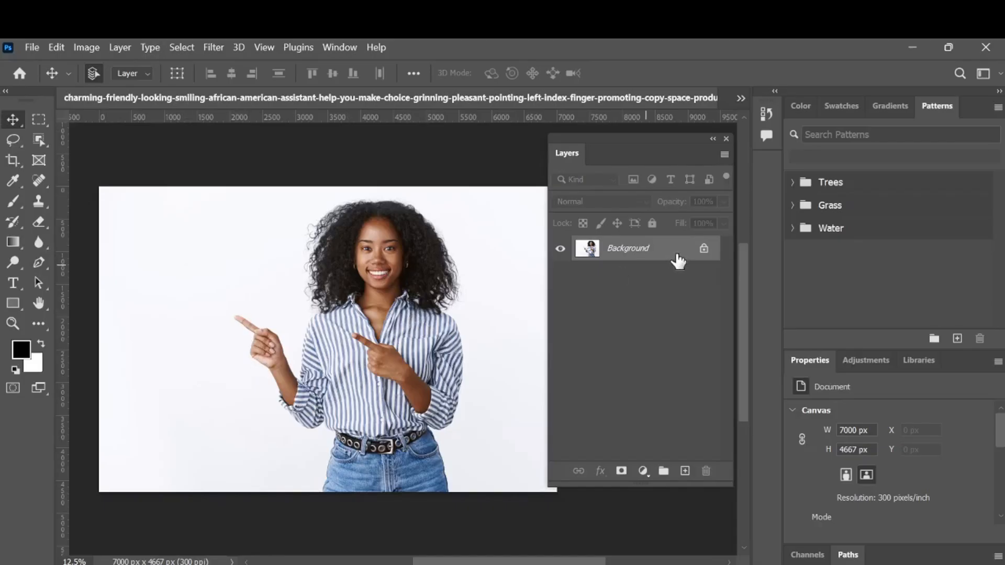
left_click_drag(678, 261, 685, 473)
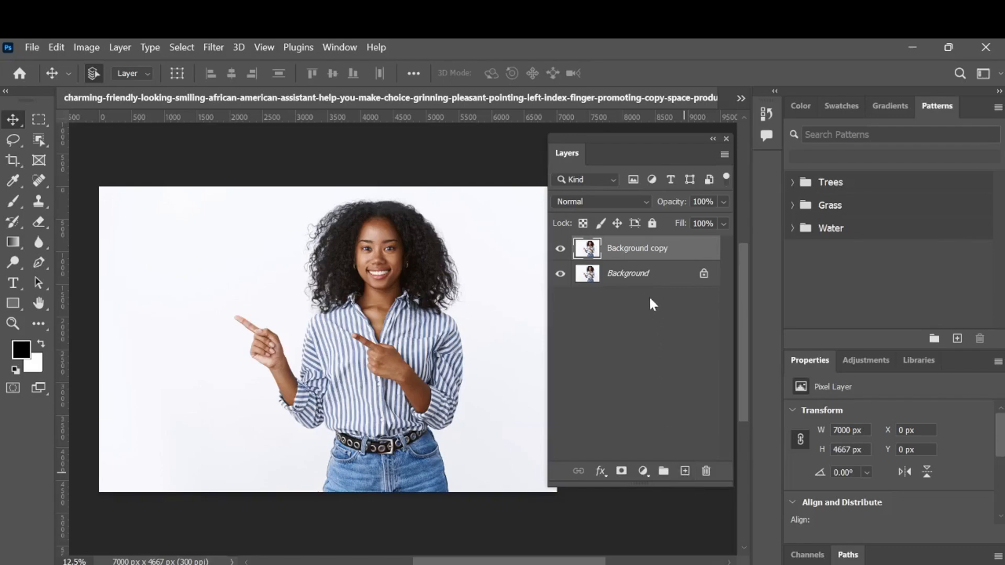
left_click(646, 282)
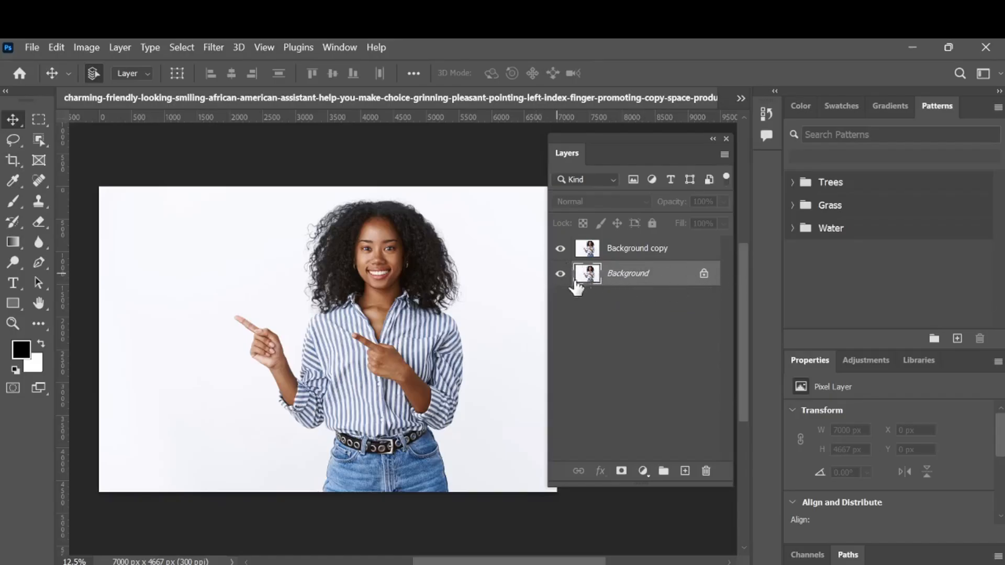
Apply the Remove Background quick action to the Background copy layer to mask out the white wall.
left_click(681, 255)
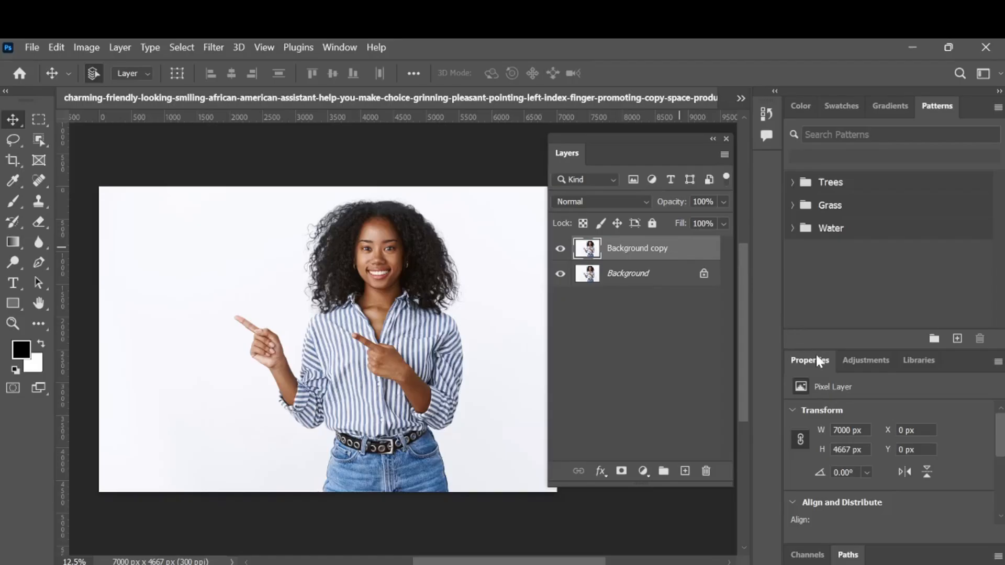
scroll(856, 439, "down", 5)
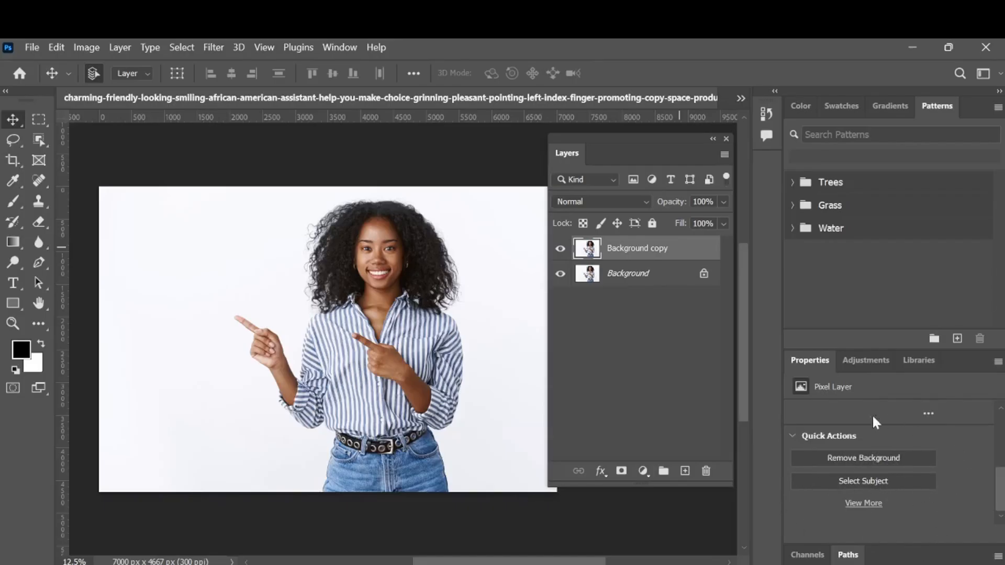
left_click(846, 454)
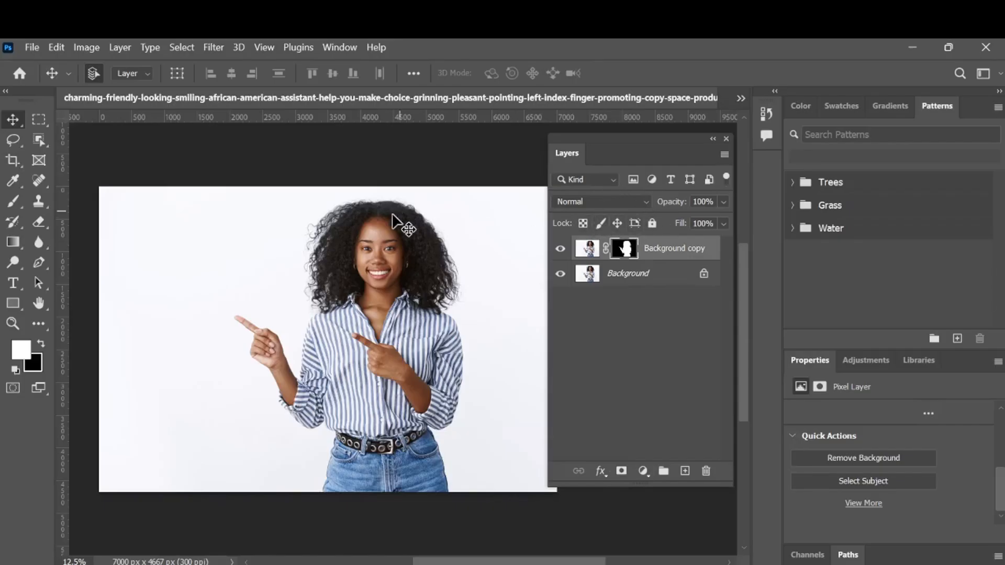
Try moving the cut-out woman on the Background copy layer to the left of the original, and undo the move.
left_click_drag(382, 412, 190, 418)
scroll(405, 385, "right", 2)
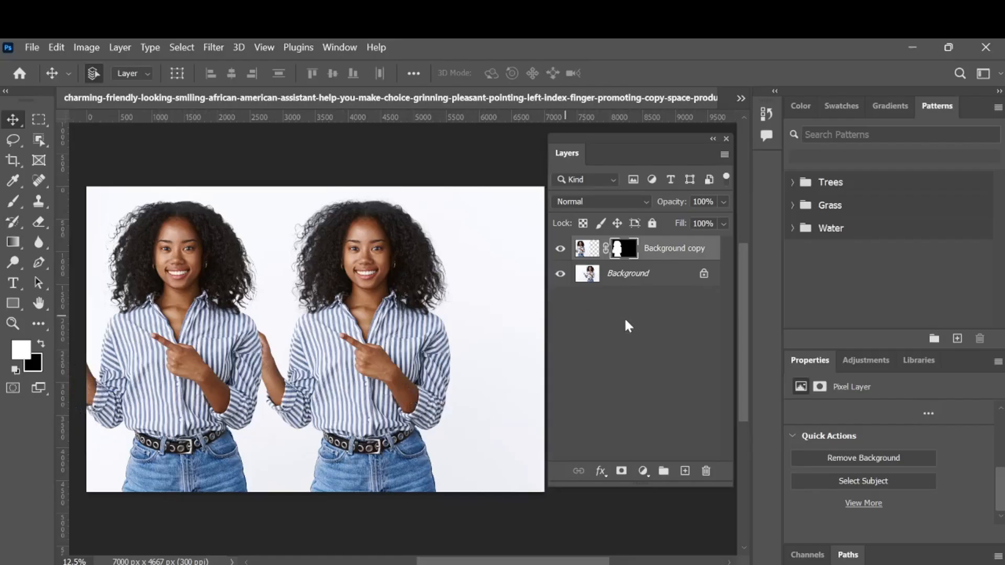
key("ctrl+z")
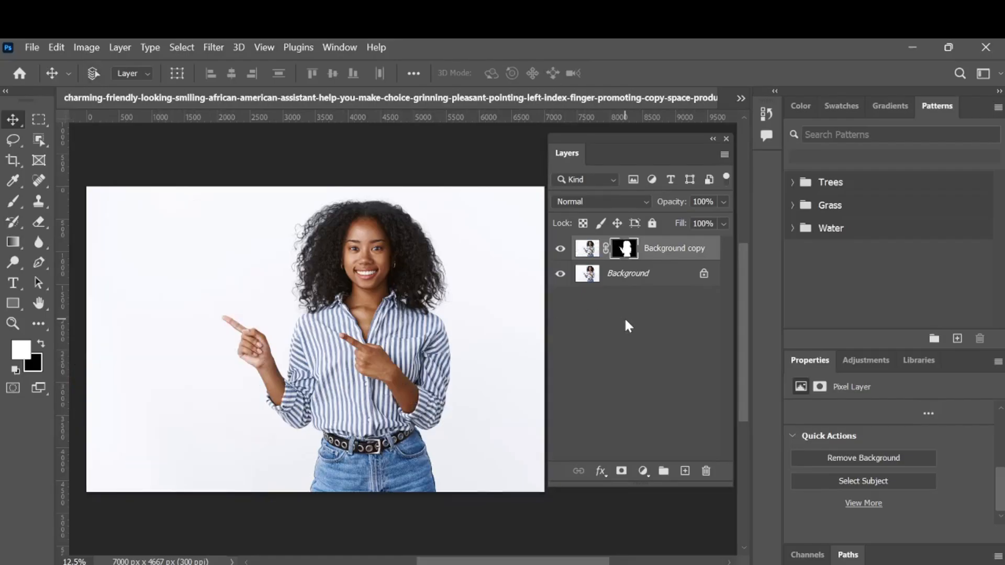
Undo the background removal and use the Quick Selection tool's Select Subject to select the woman on the Background copy layer.
key("ctrl+z")
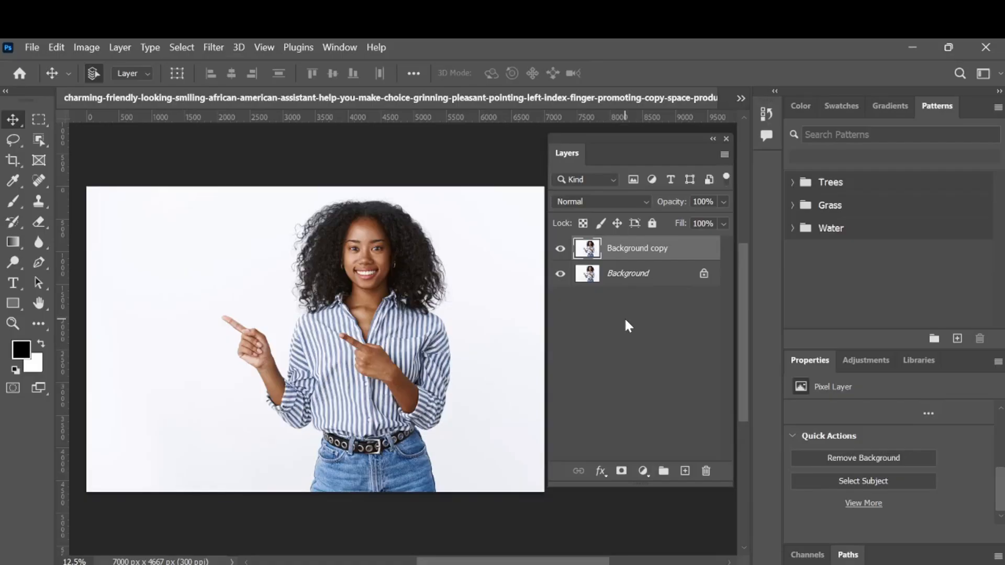
left_click(37, 139)
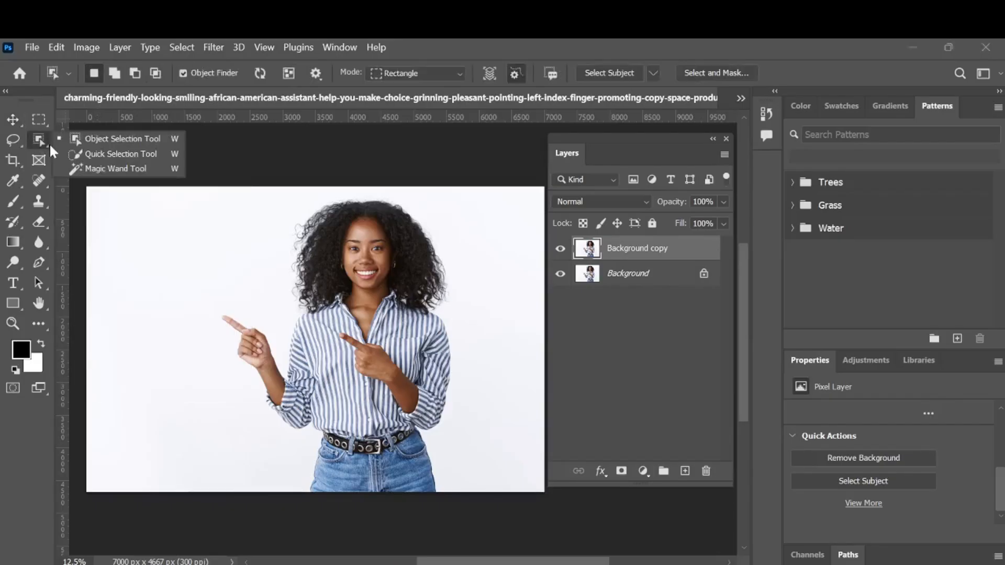
left_click(97, 152)
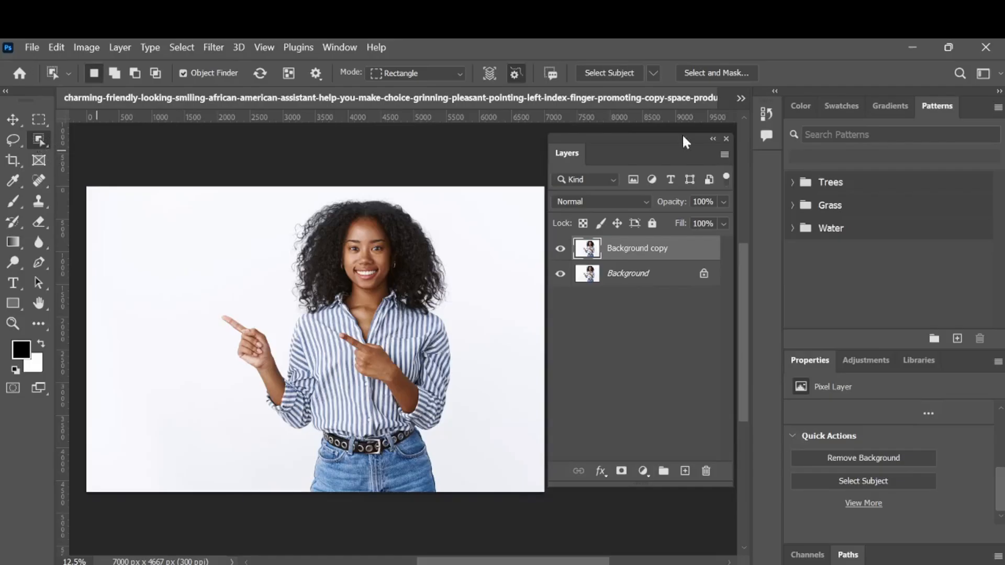
key("shift+w")
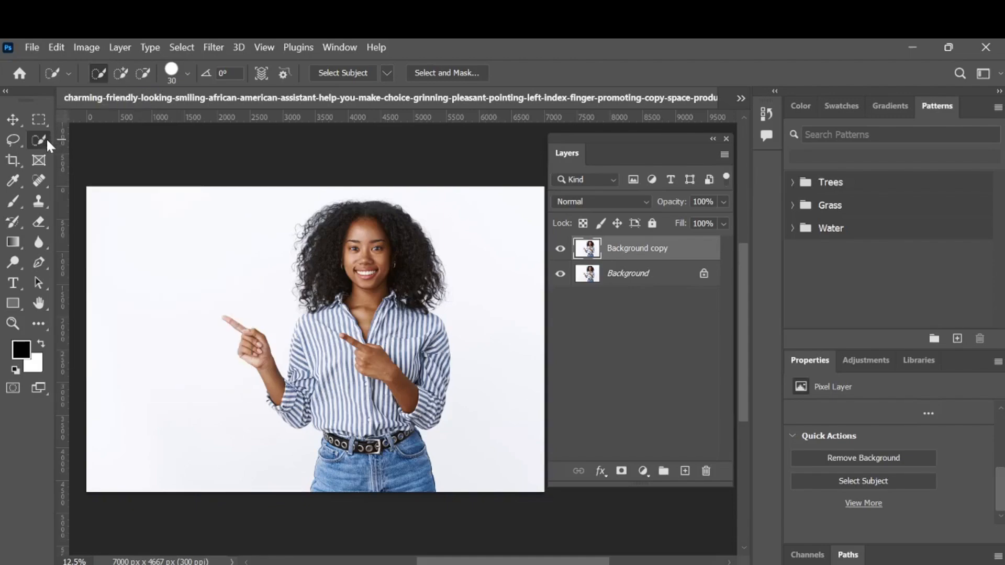
left_click(338, 70)
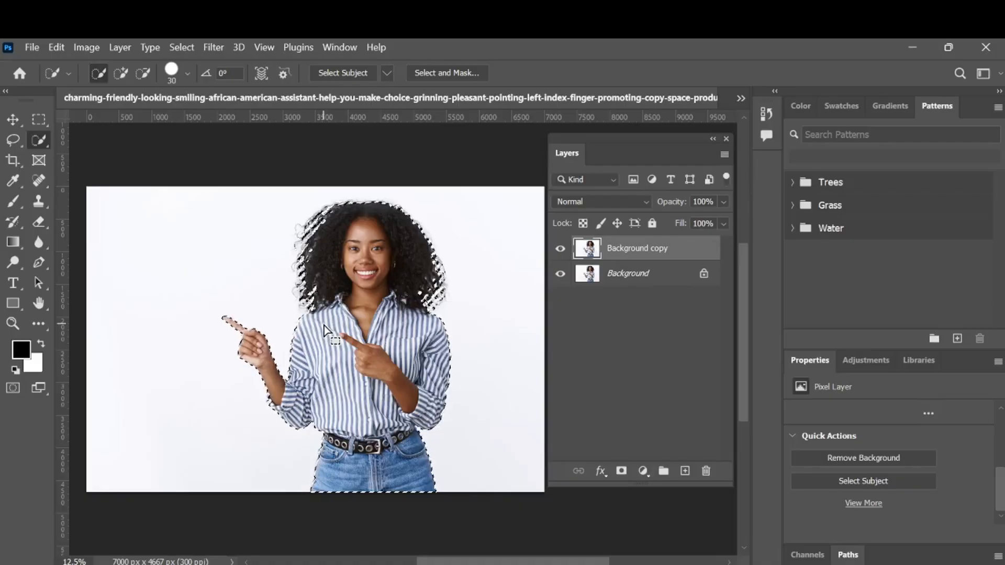
Examine the selection outline around the woman's hair, face and shirt up close and at full view.
left_click(13, 119)
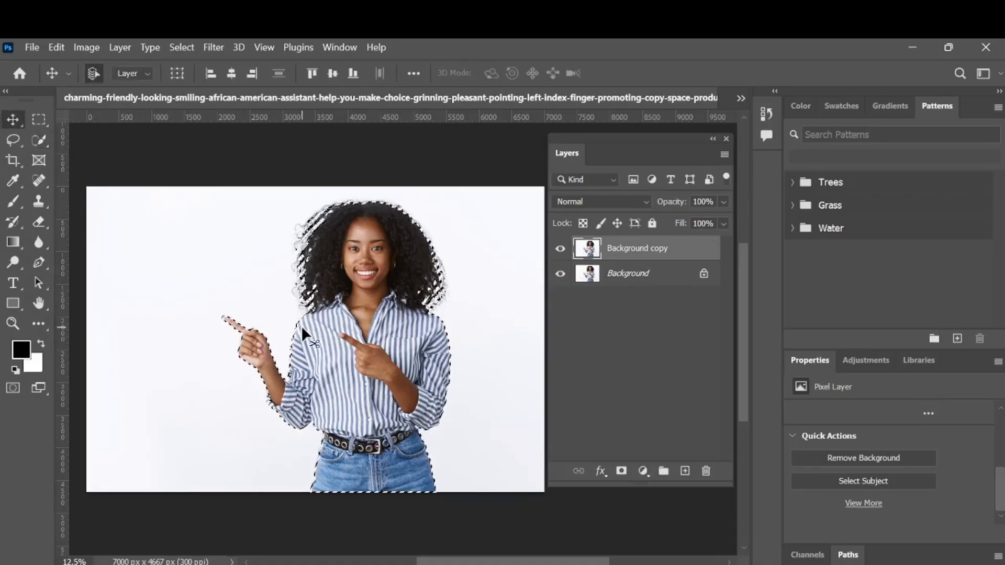
scroll(388, 398, "up", 1)
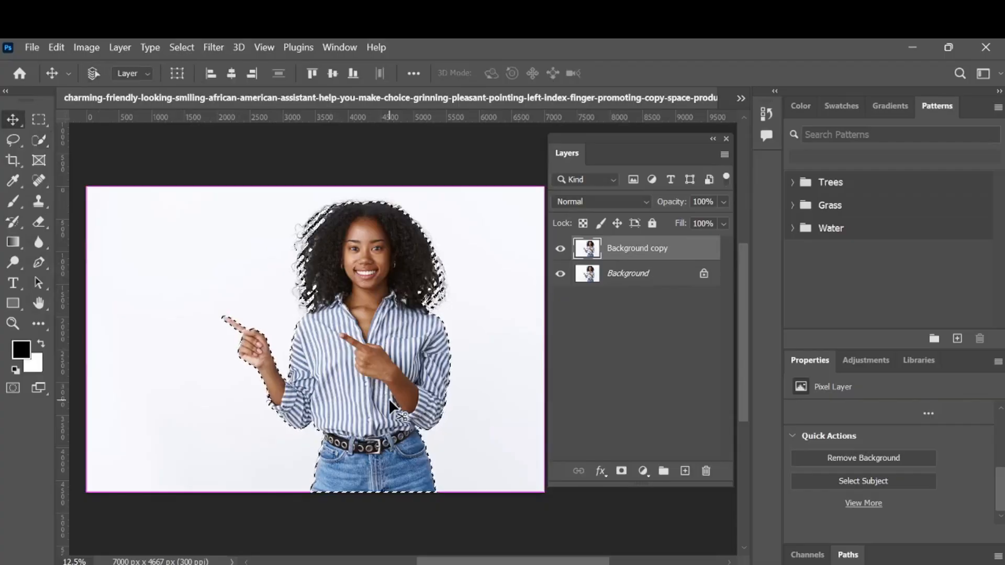
scroll(388, 398, "up", 1)
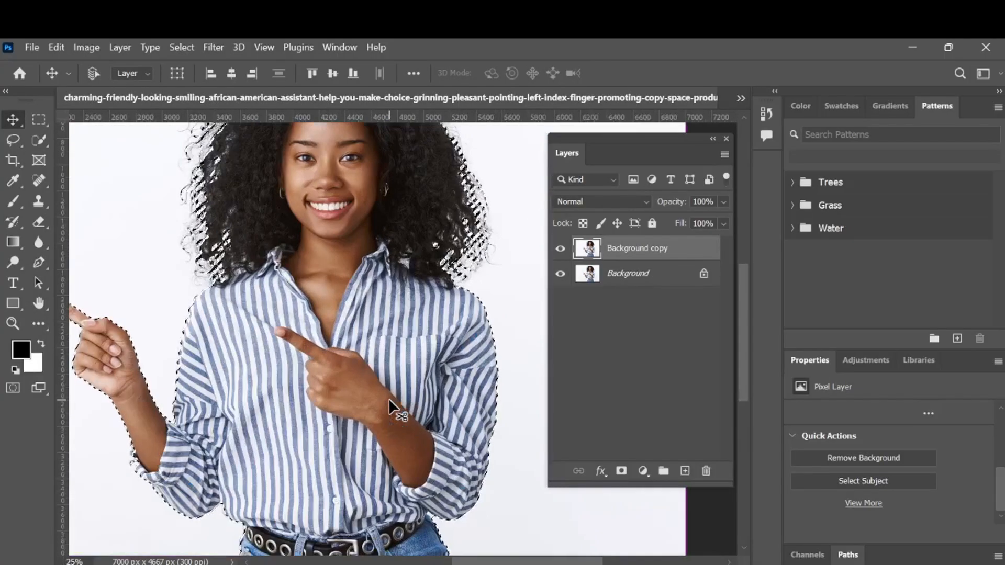
scroll(389, 398, "up", 1)
scroll(388, 398, "up", 2)
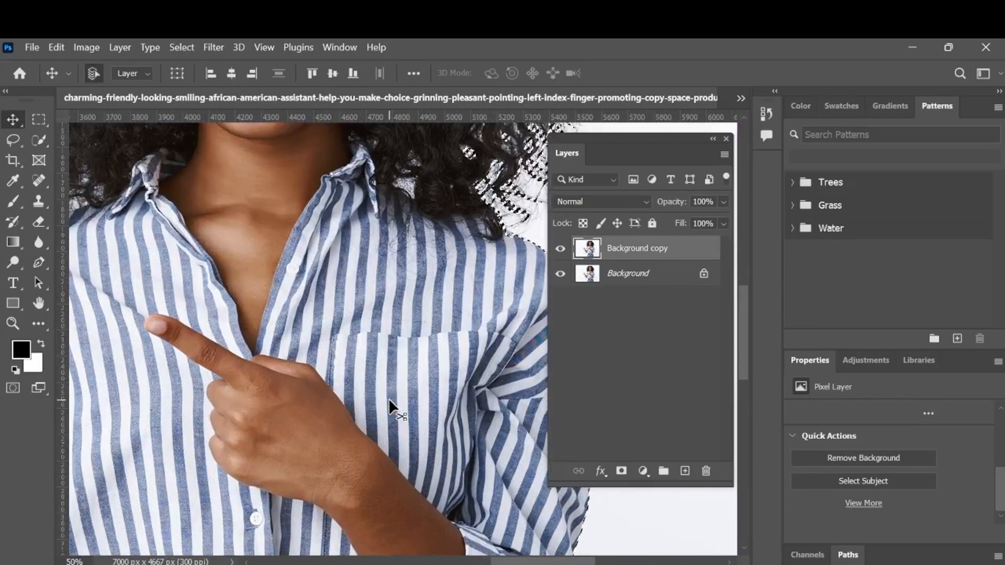
scroll(388, 397, "up", 5)
scroll(388, 398, "left", 4)
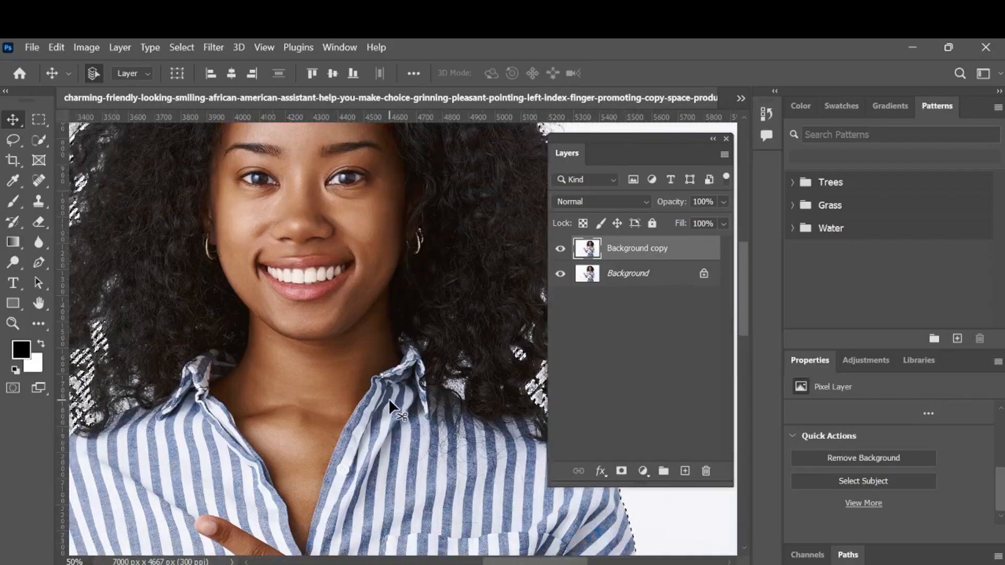
scroll(388, 398, "left", 4)
scroll(388, 398, "up", 4)
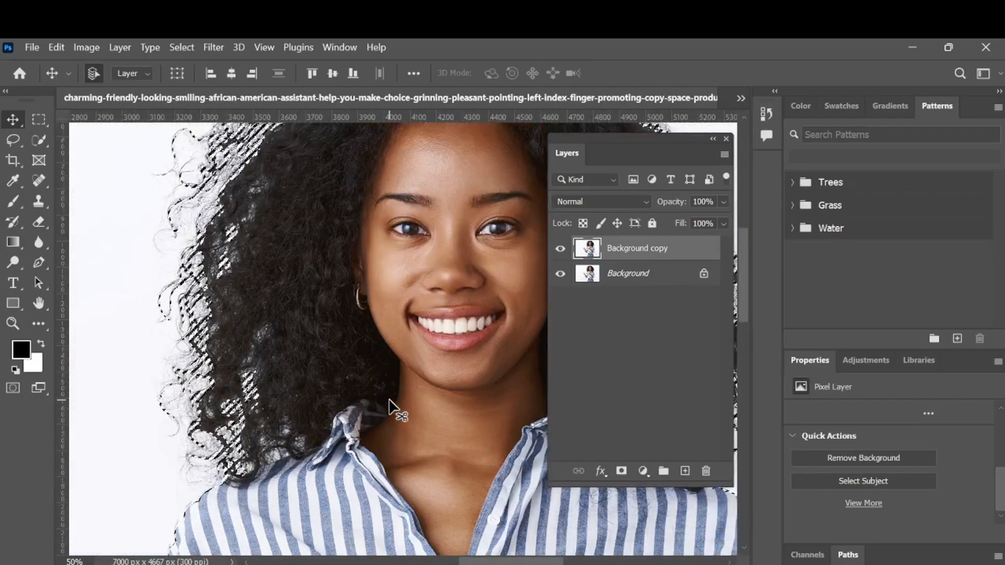
scroll(388, 398, "up", 4)
scroll(388, 398, "left", 3)
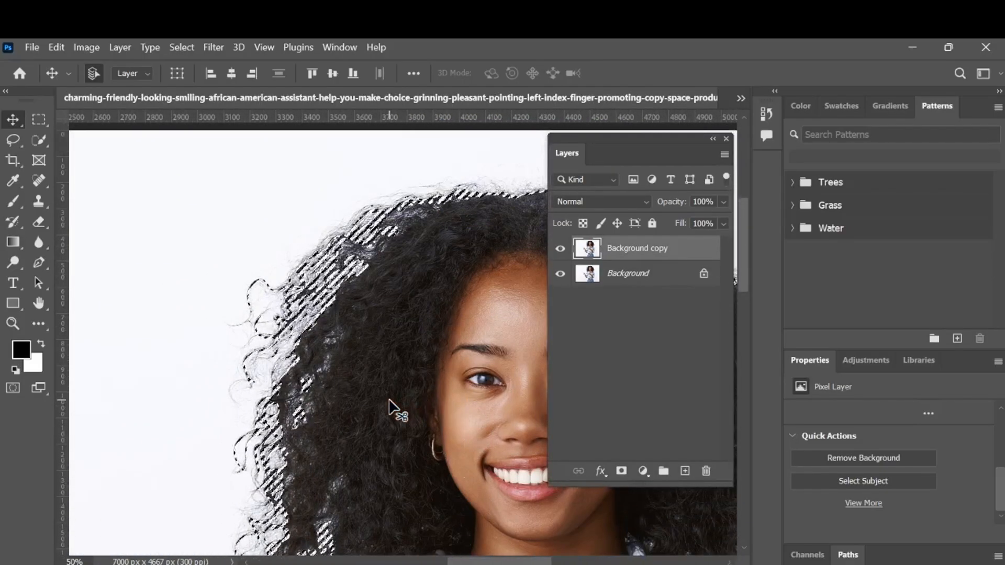
scroll(389, 397, "right", 5)
scroll(390, 400, "right", 2)
scroll(390, 400, "right", 4)
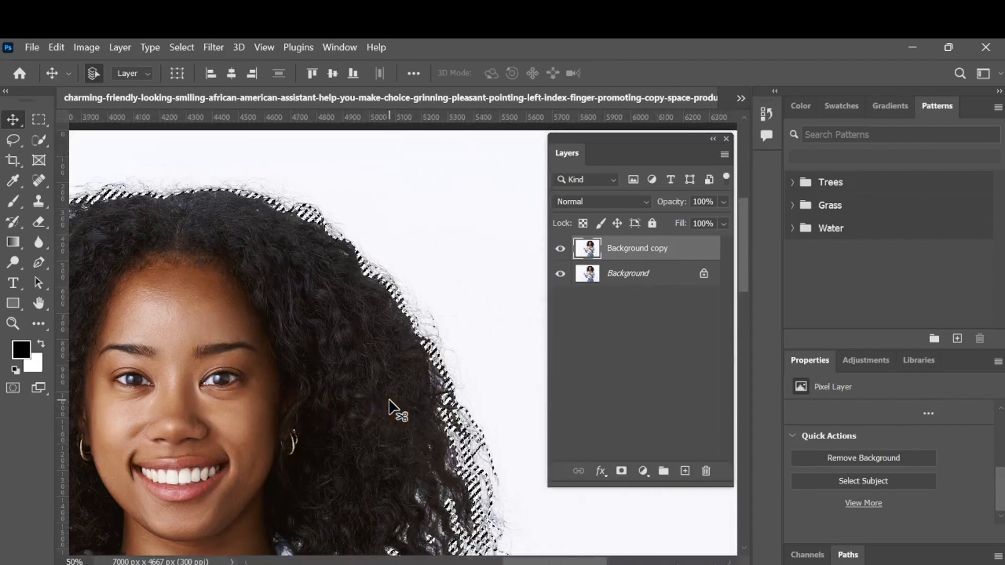
scroll(389, 400, "left", 3)
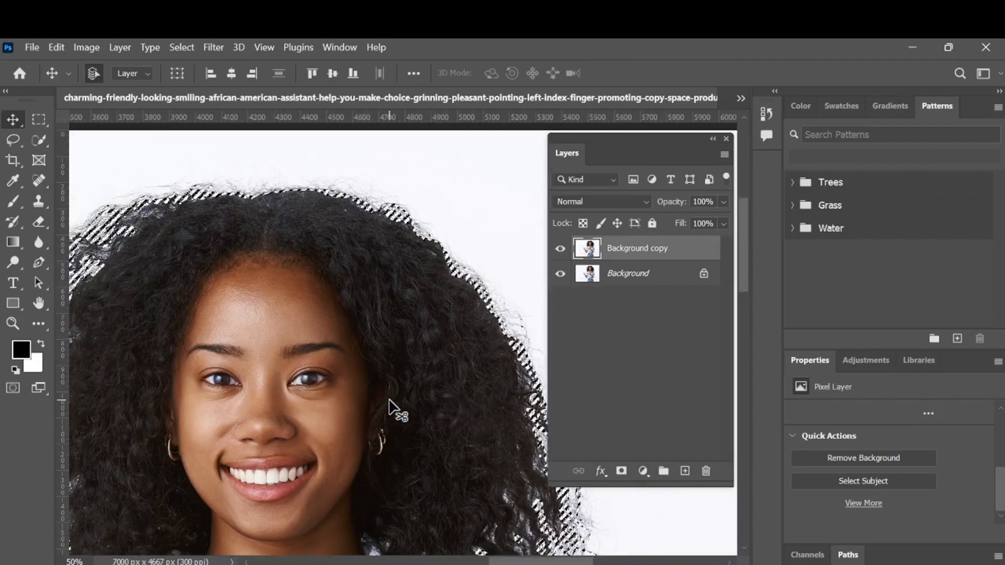
key("ctrl+minus")
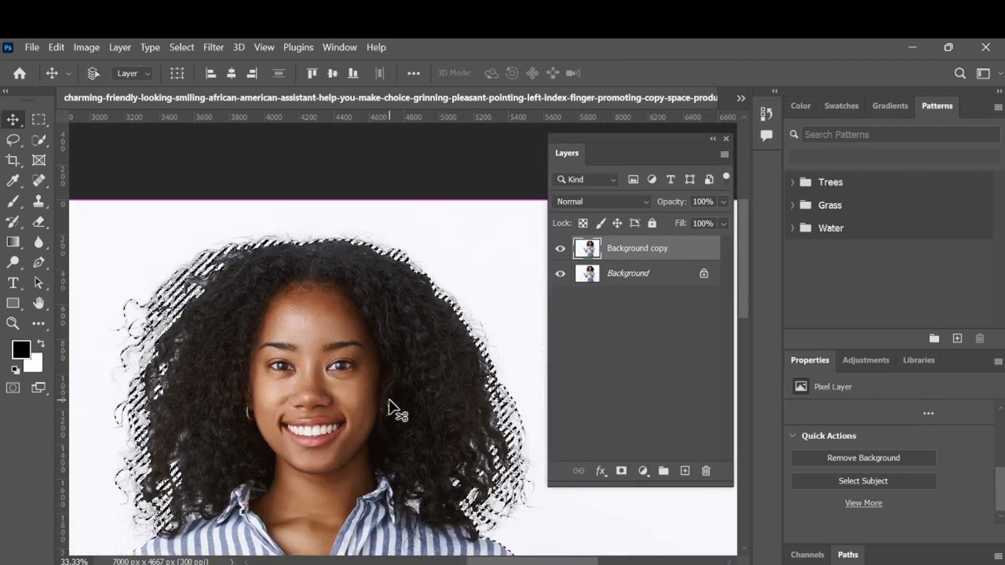
key("ctrl+minus")
key("ctrl+minus")
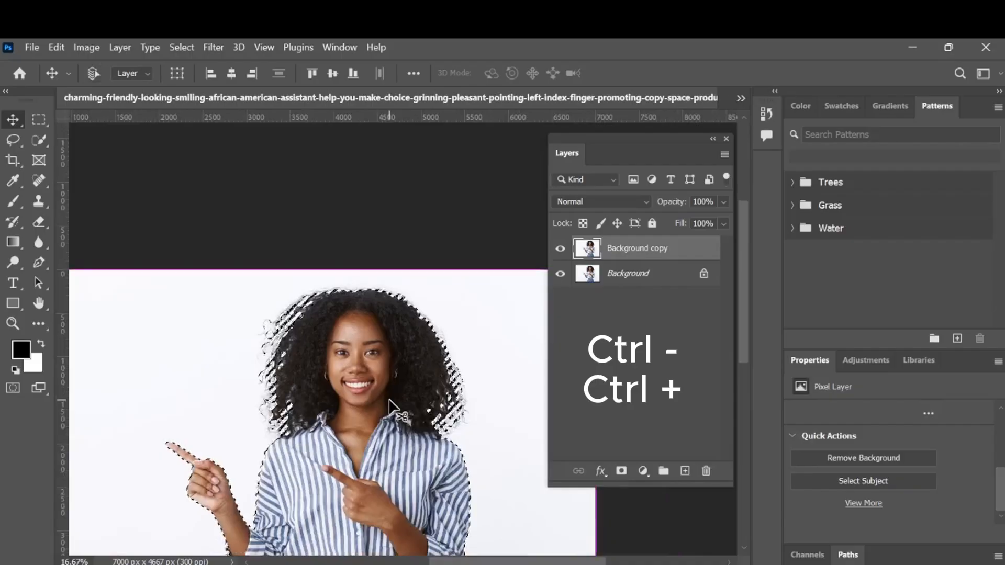
key("ctrl+minus")
key("ctrl+minus")
key("ctrl+plus")
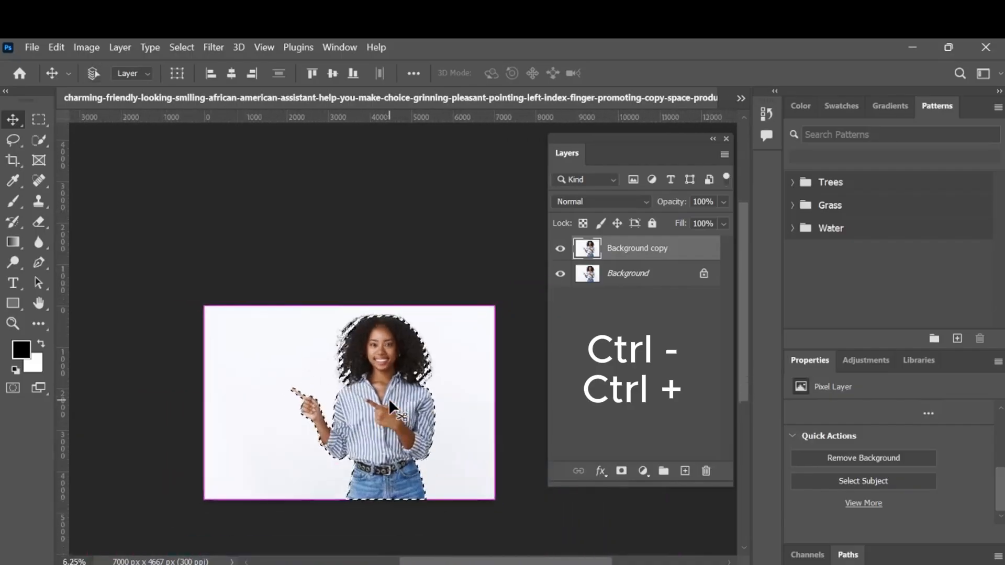
key("ctrl+plus")
key("ctrl+plus")
key("ctrl+plus")
key("ctrl+plus")
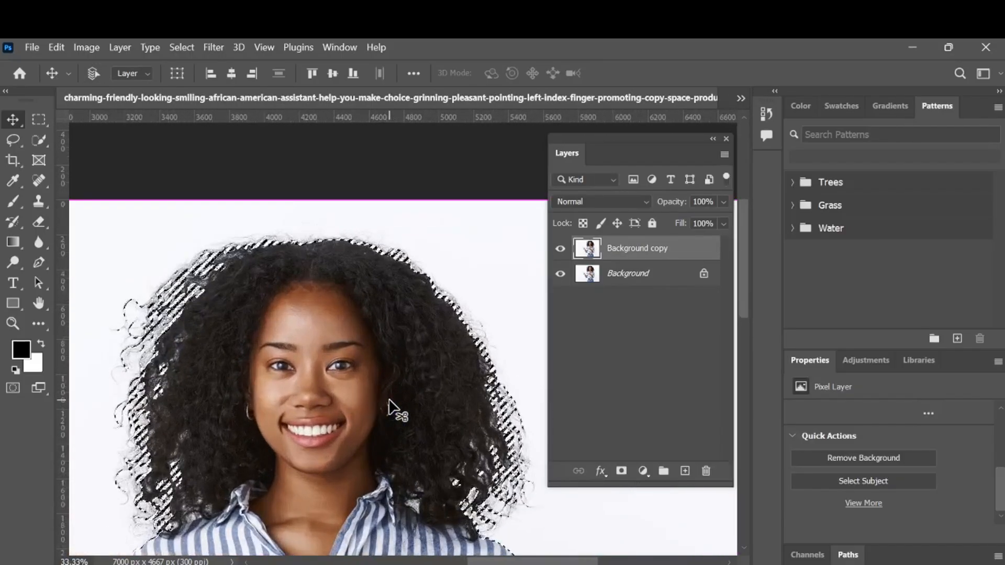
key("ctrl+plus")
scroll(390, 408, "down", 3)
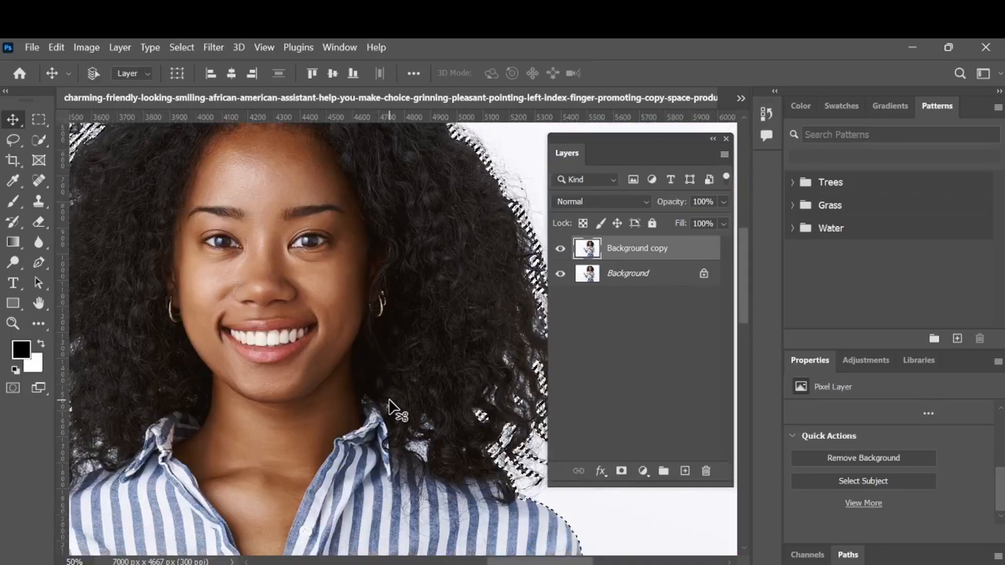
key("ctrl+minus")
key("ctrl+minus")
key("ctrl+minus")
key("ctrl+minus")
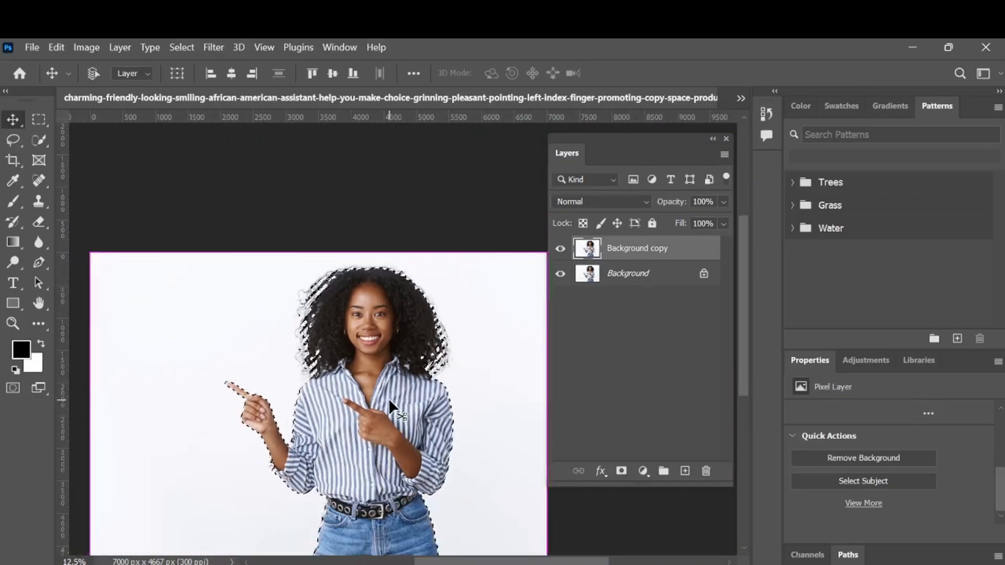
key("ctrl+minus")
scroll(389, 398, "down", 1)
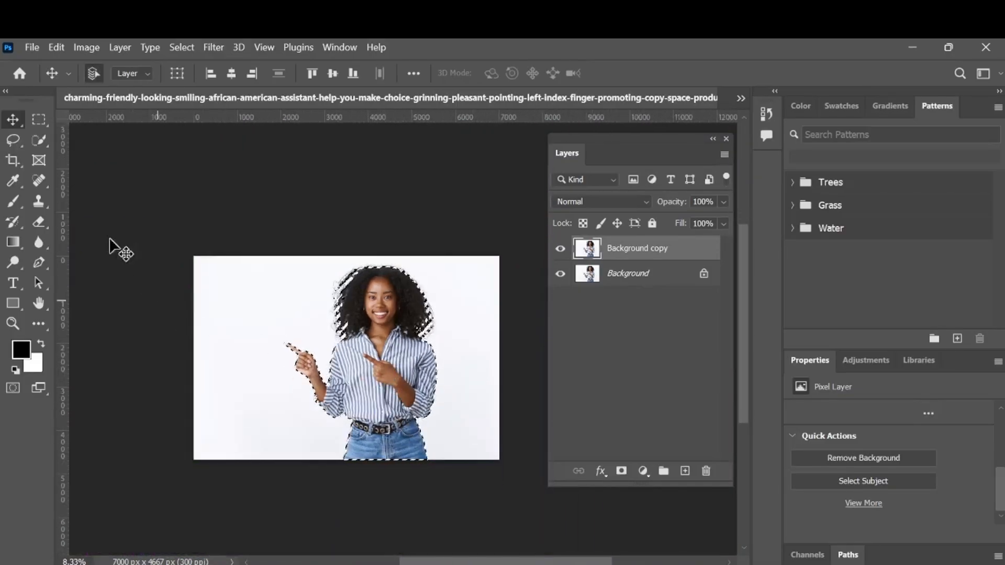
Mask the Background copy layer with the selection and move the cut-out woman left to about X -1822 px.
left_click(623, 473)
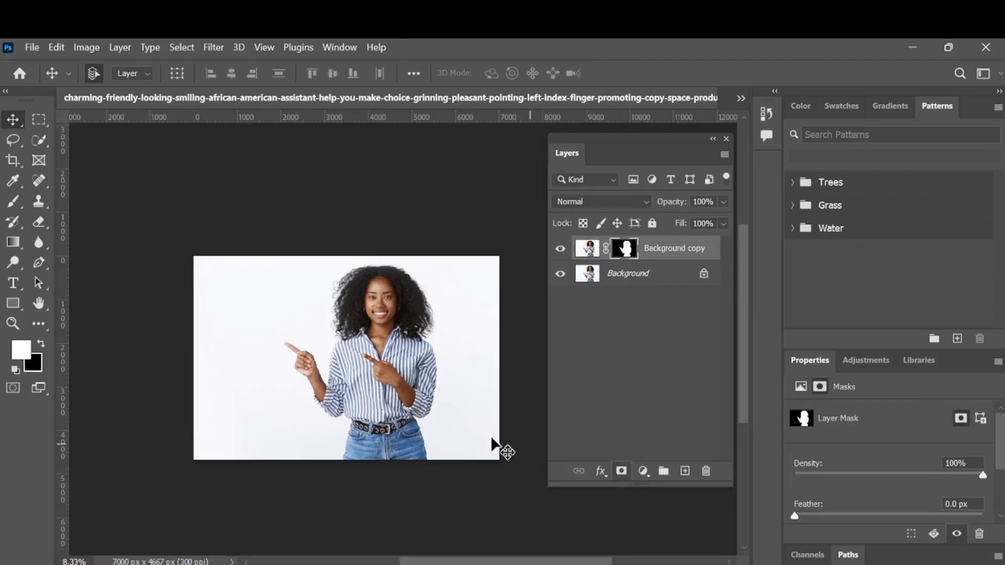
left_click_drag(386, 423, 266, 427)
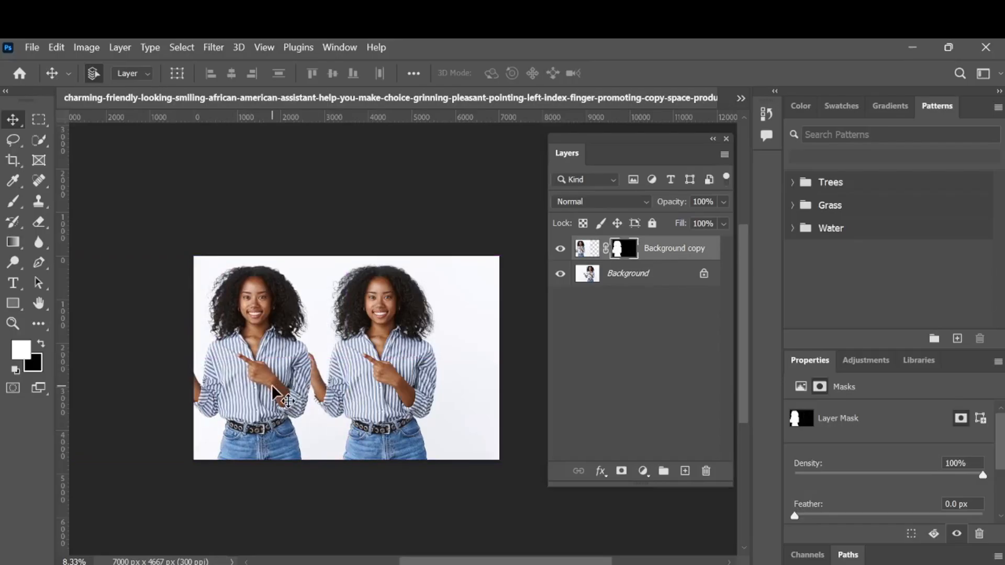
left_click_drag(273, 387, 296, 389)
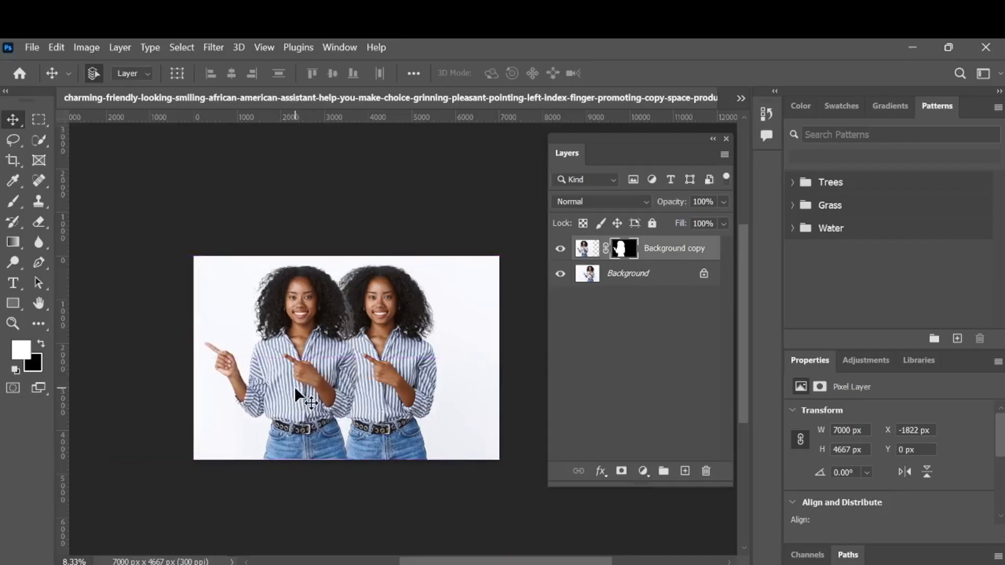
Copy the masked Background copy layer into the PHOTOSHOP FOR BEGINNERS document and delete the original woman photo's smart object layer there.
key("ctrl")
left_click(740, 98)
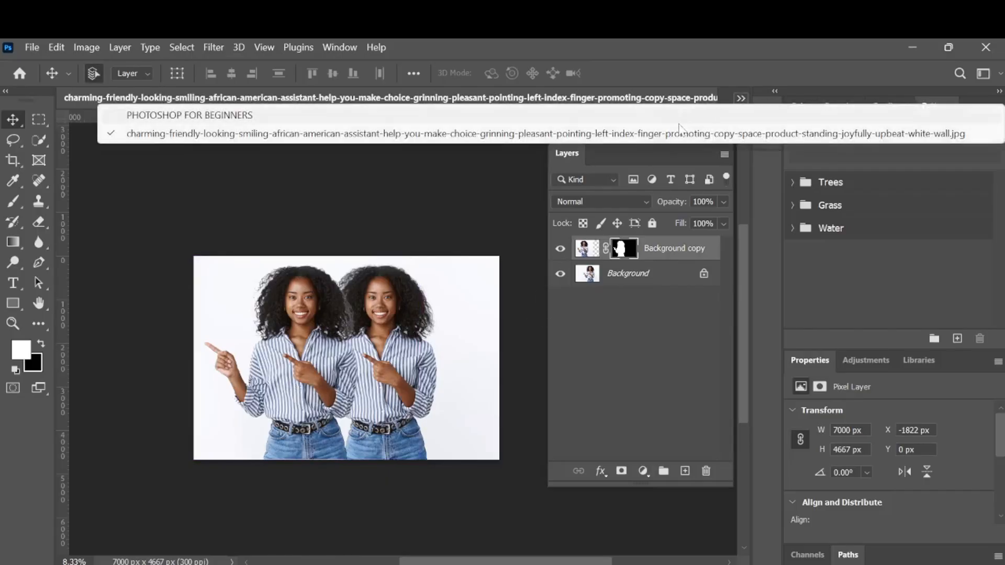
left_click(653, 119)
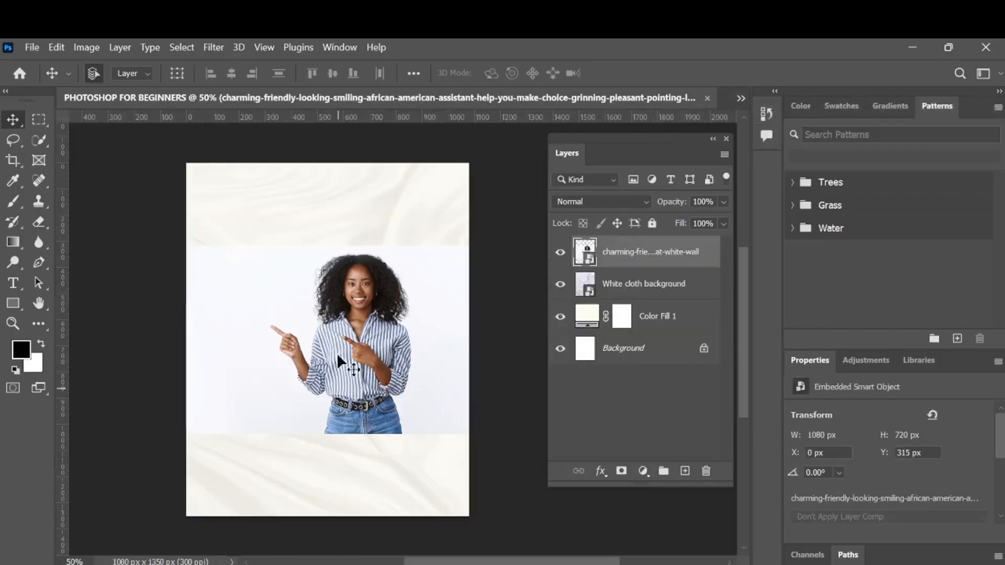
key("ctrl+v")
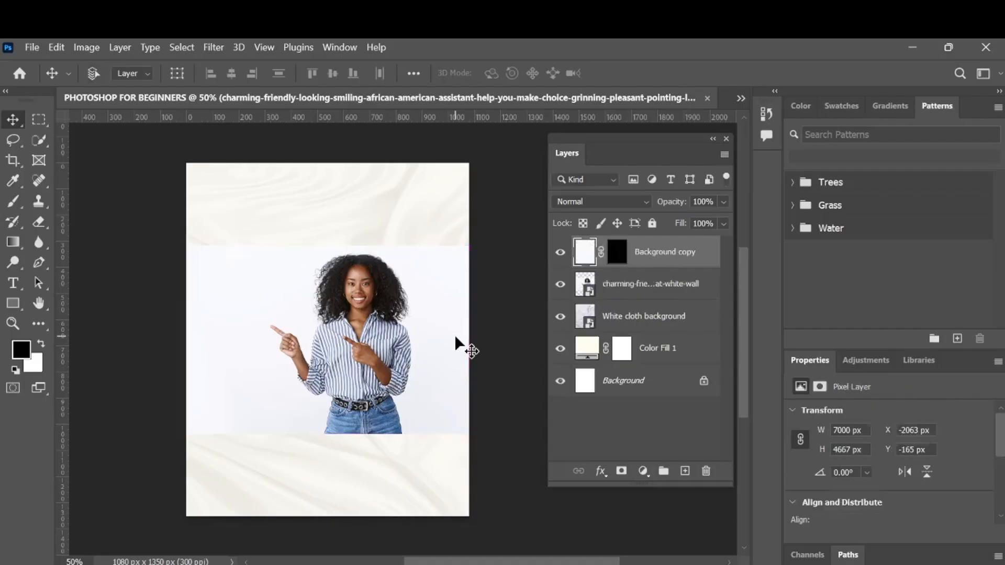
left_click(644, 294)
key("Delete")
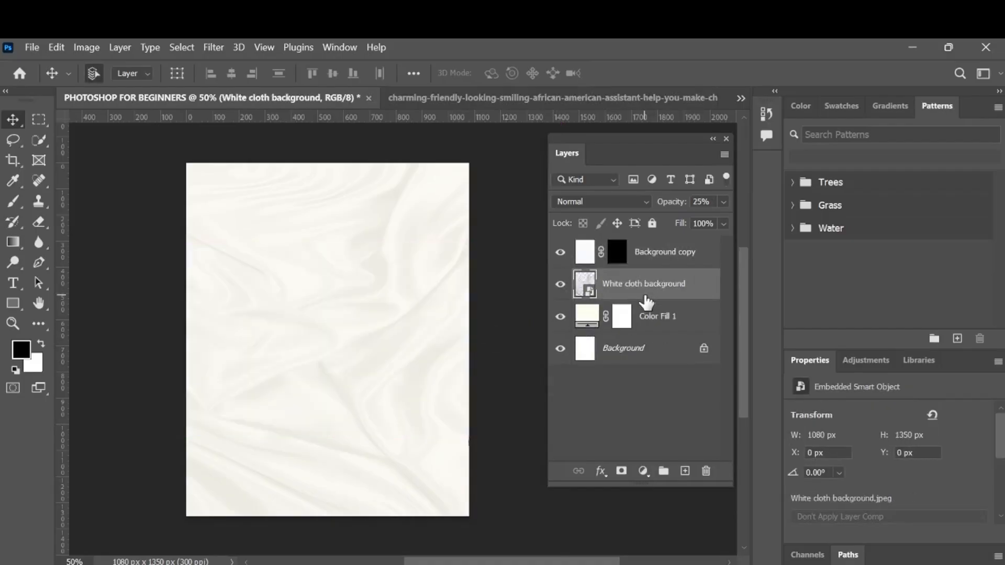
Start a free transform on the Background copy layer with its whole oversized bounding box in view.
left_click(659, 262)
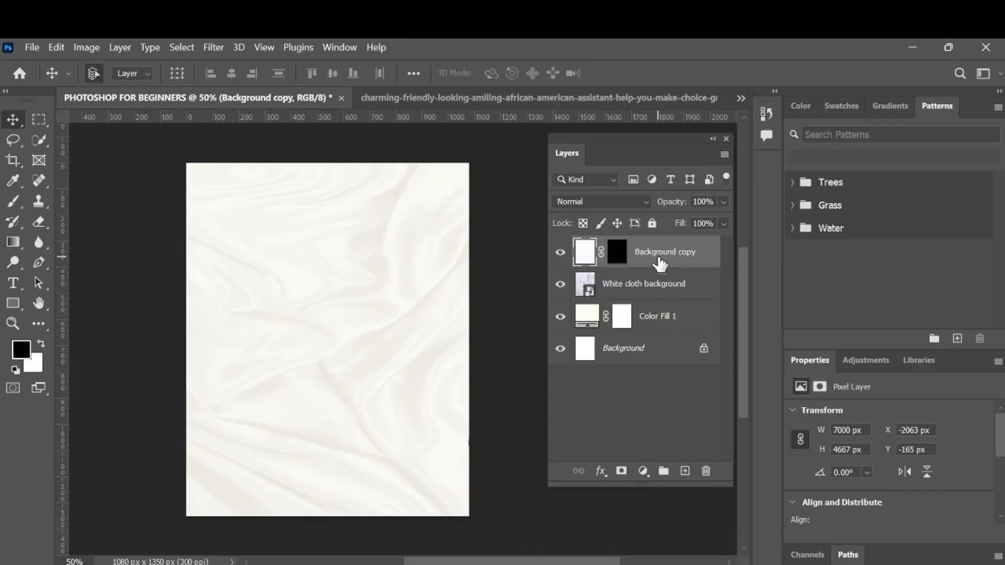
key("ctrl+t")
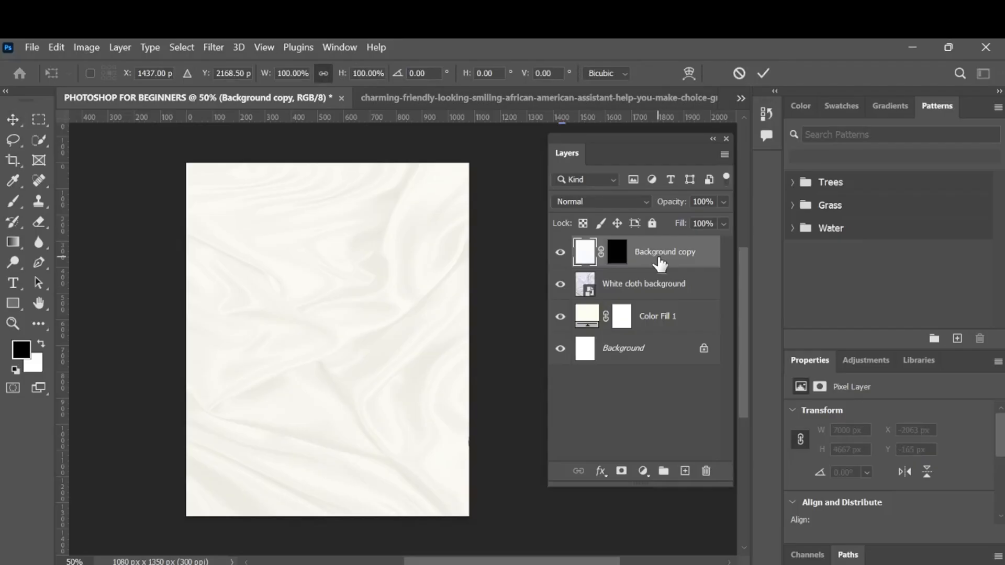
key("ctrl+minus")
key("ctrl+minus")
key("ctrl+minus")
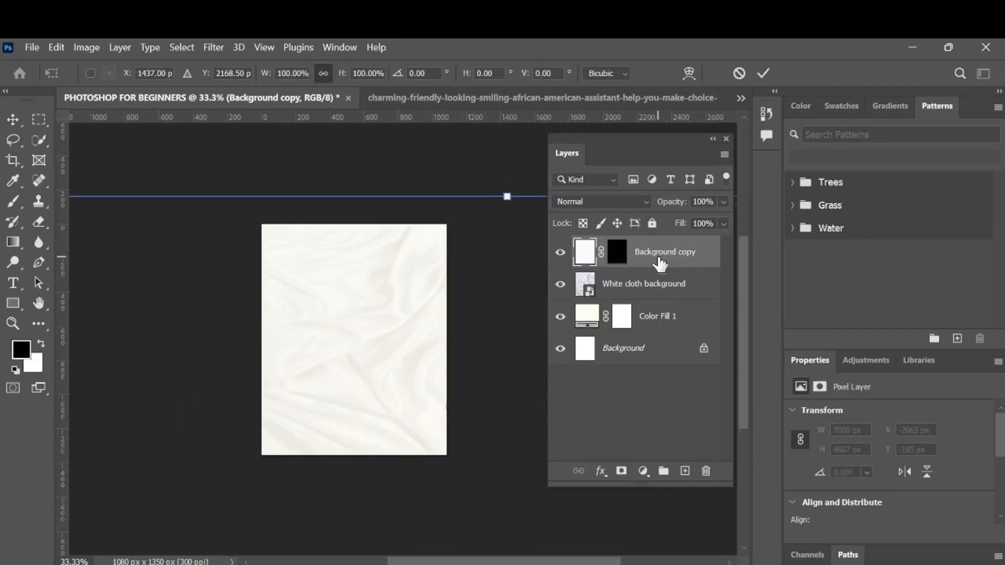
key("ctrl+minus")
key("ctrl+minus")
key("ctrl+minus")
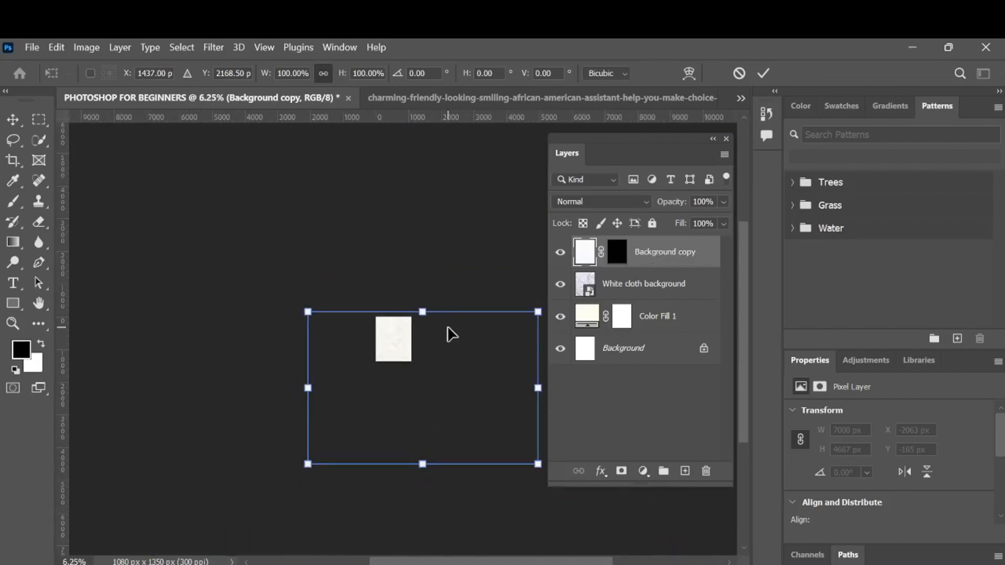
scroll(449, 335, "right", 1)
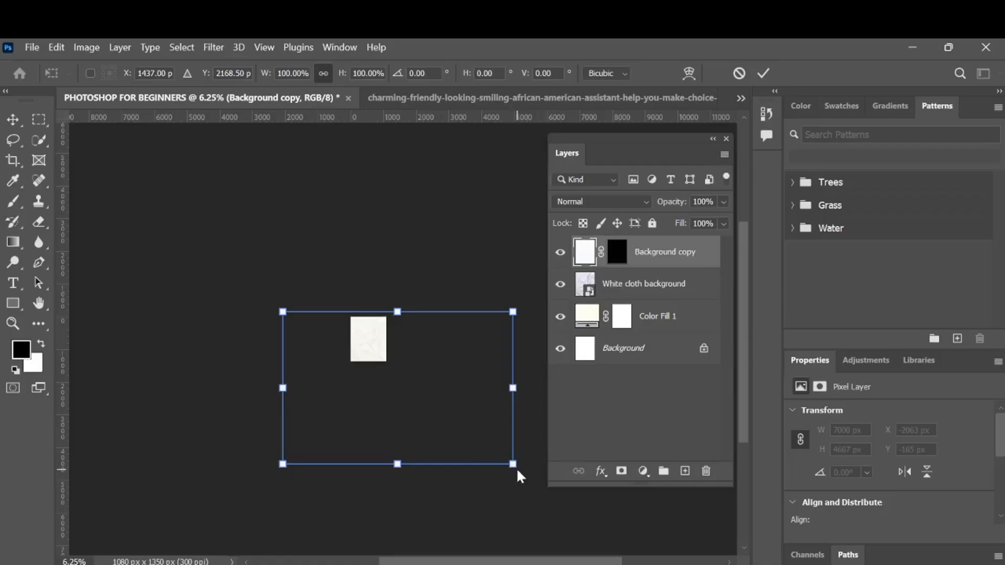
left_click_drag(451, 417, 407, 395)
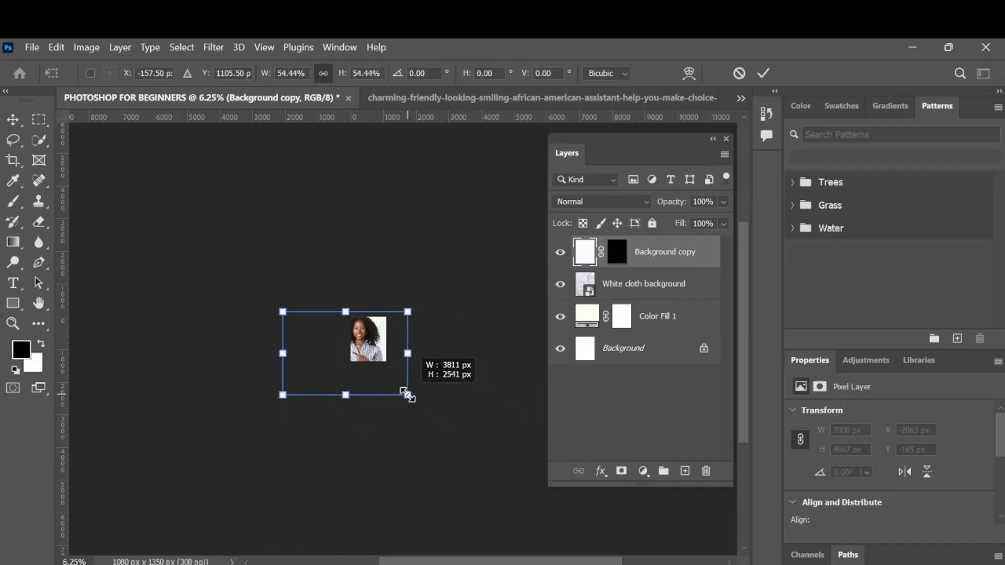
left_click_drag(282, 310, 329, 331)
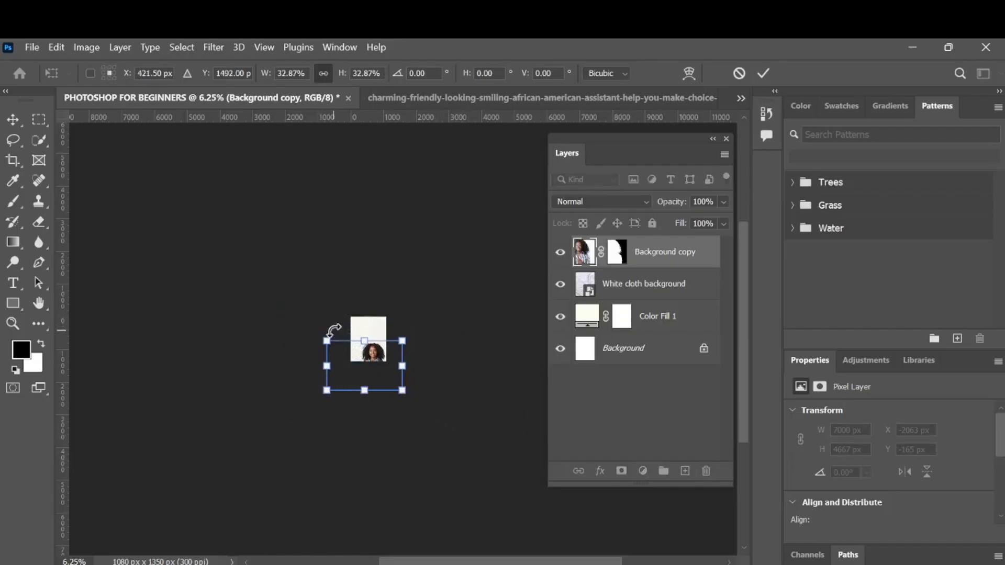
left_click_drag(314, 386, 335, 380)
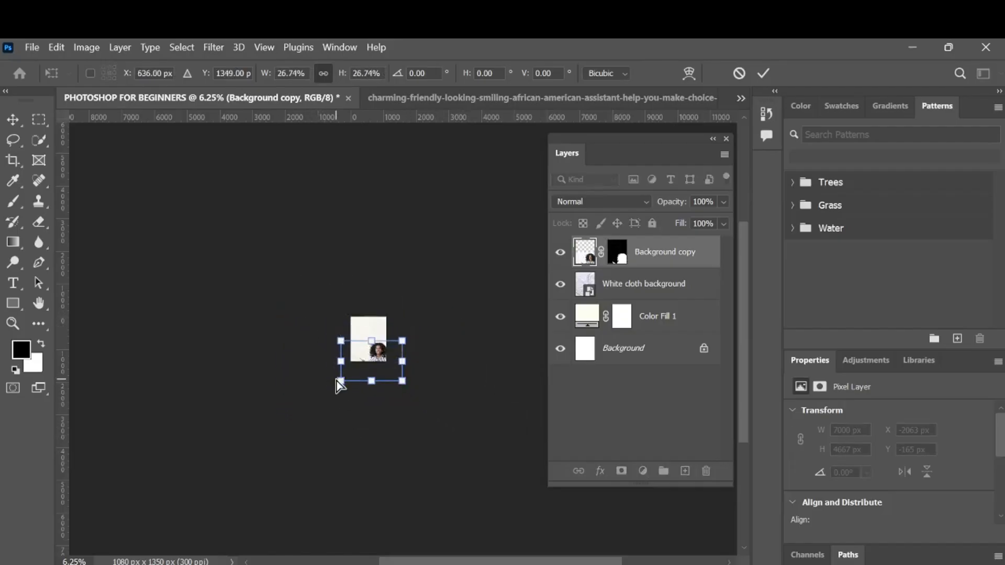
key("ctrl+z")
key("ctrl+z")
key("ctrl+z")
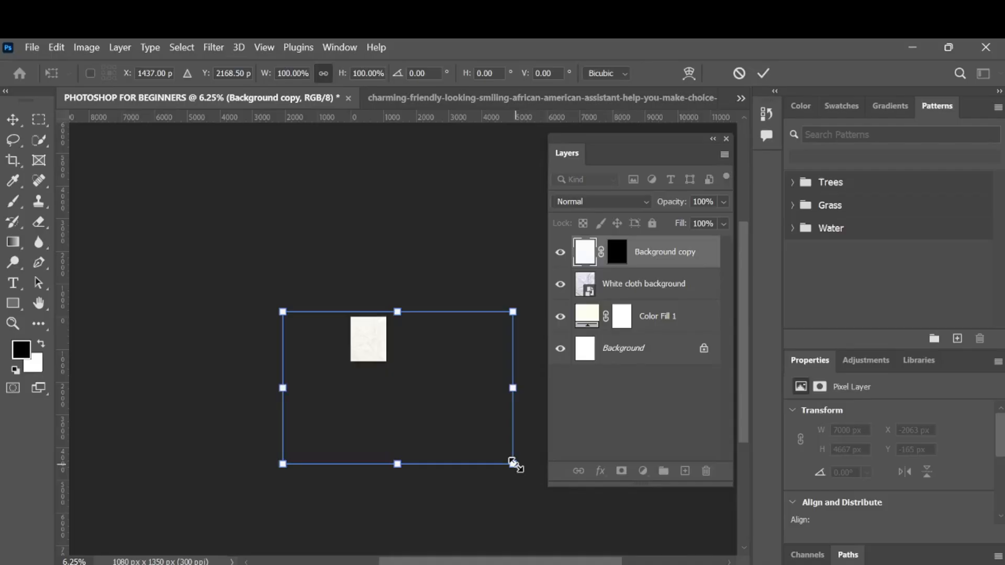
Scale the cut-out woman down to about 1166 × 777 px and place her in the page's lower-right corner.
left_click_drag(513, 463, 385, 358)
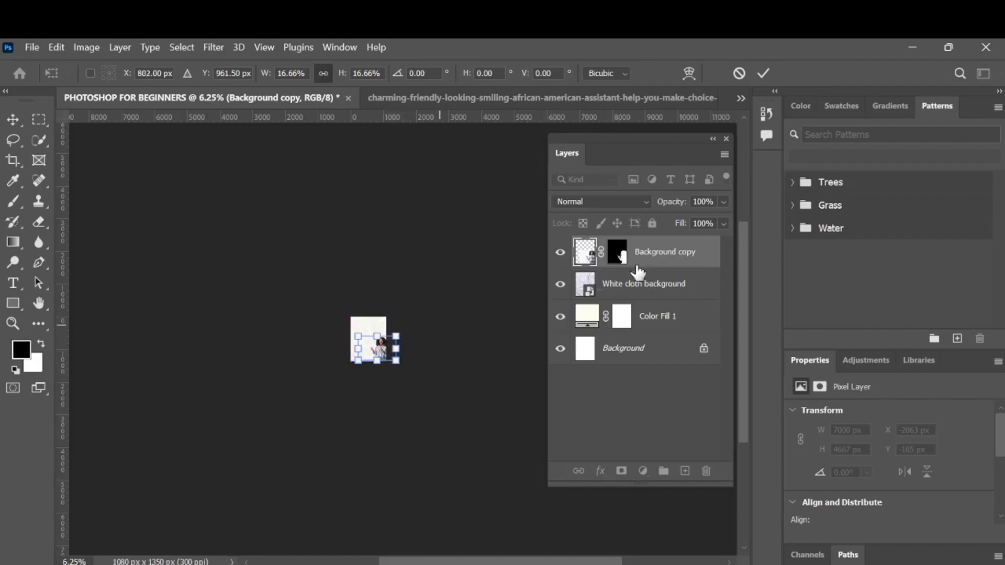
left_click(768, 76)
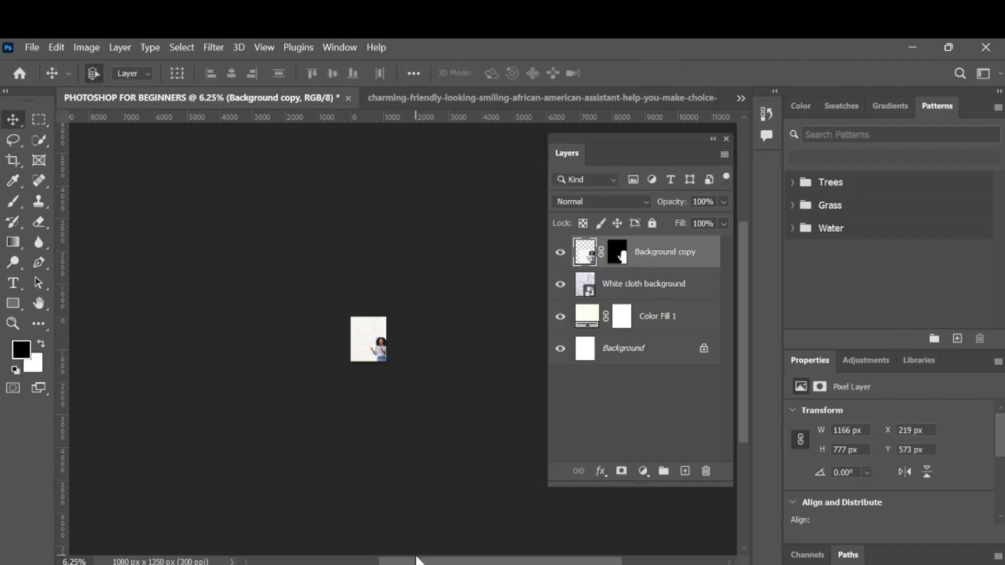
Enlarge the cut-out woman to about 1722 × 1148 px and place the layer at about X -123 px, Y 202 px.
key("ctrl+0")
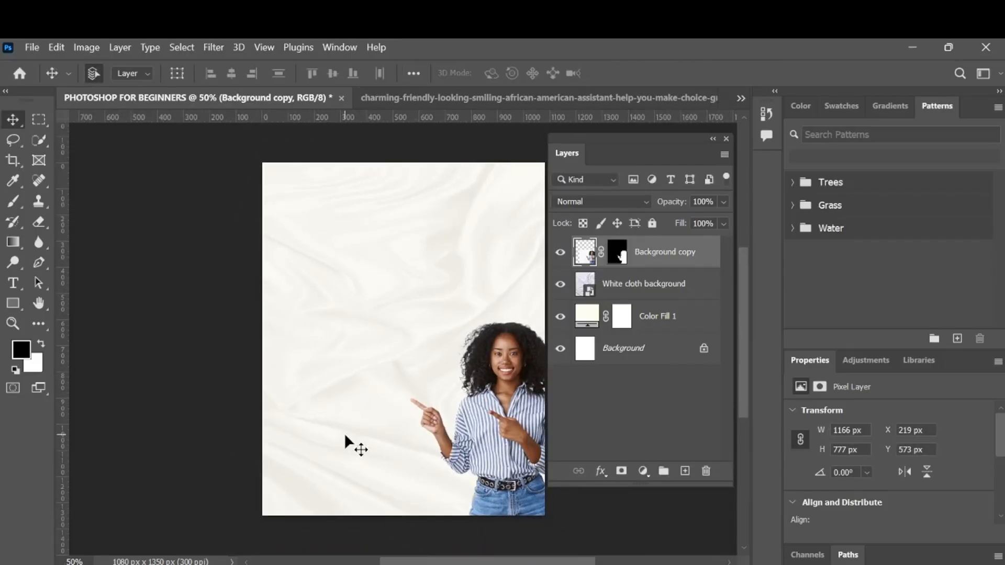
key("ctrl+minus")
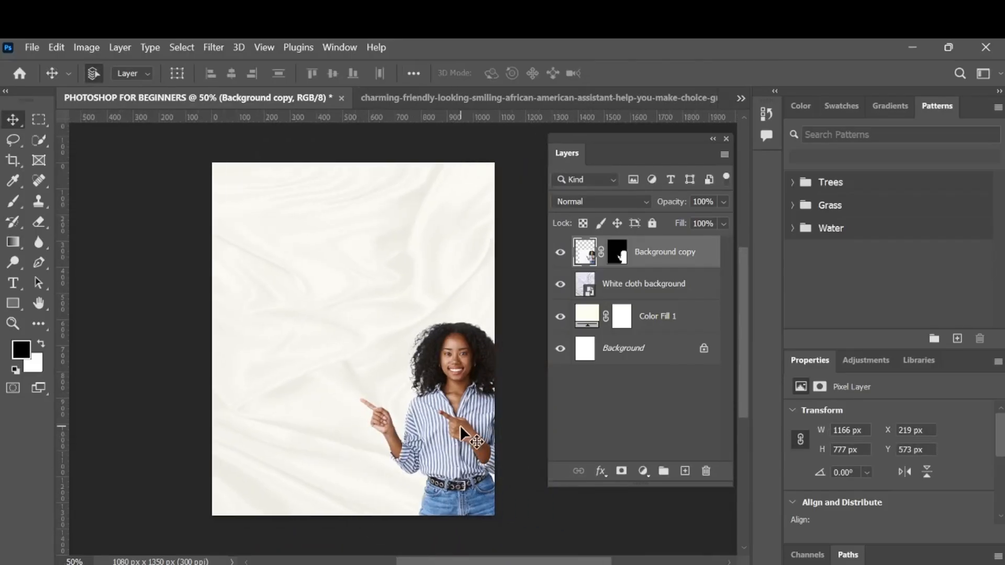
key("ctrl+t")
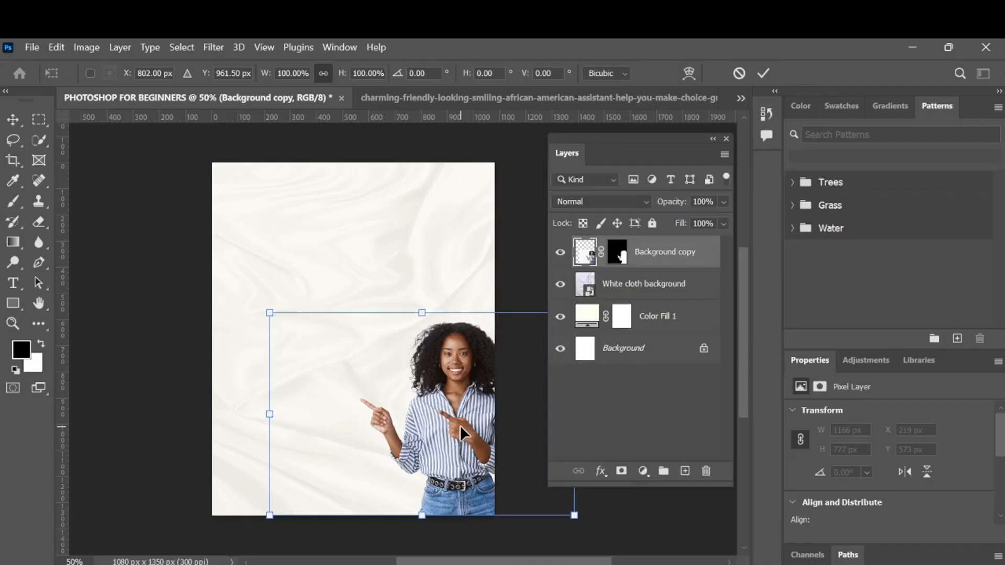
scroll(460, 425, "right", 2)
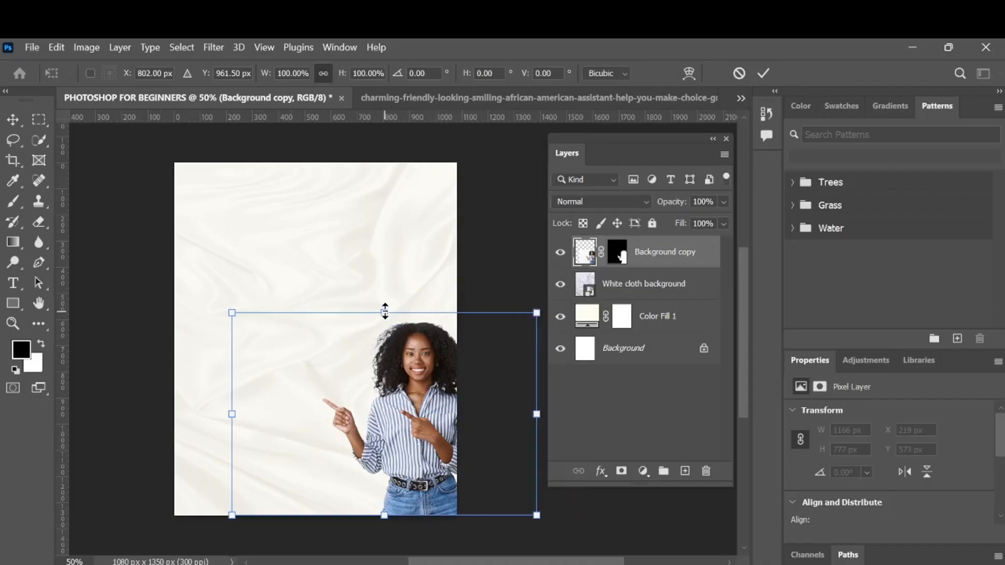
left_click_drag(385, 311, 360, 205)
left_click_drag(429, 360, 414, 359)
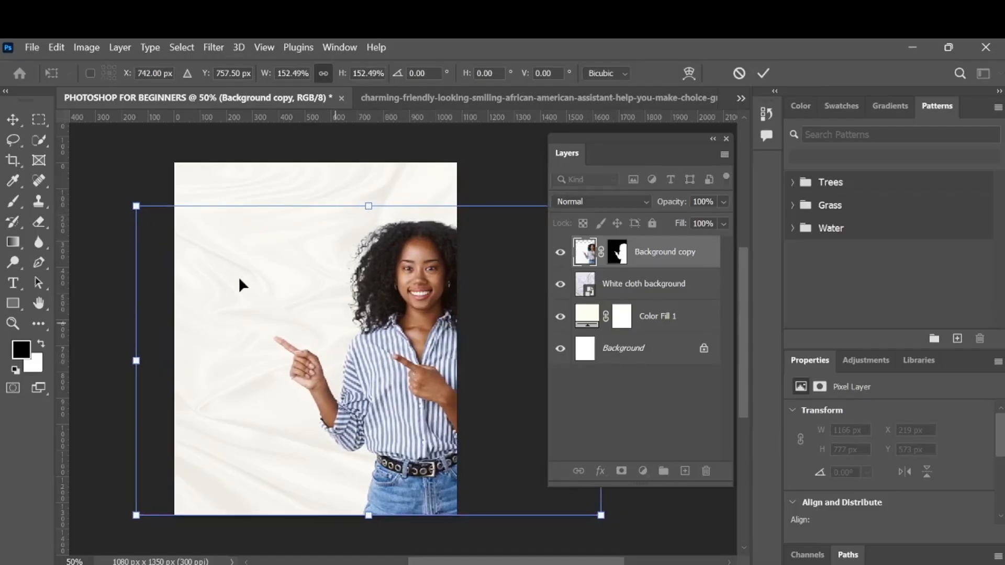
left_click_drag(136, 206, 148, 222)
left_click_drag(426, 363, 417, 363)
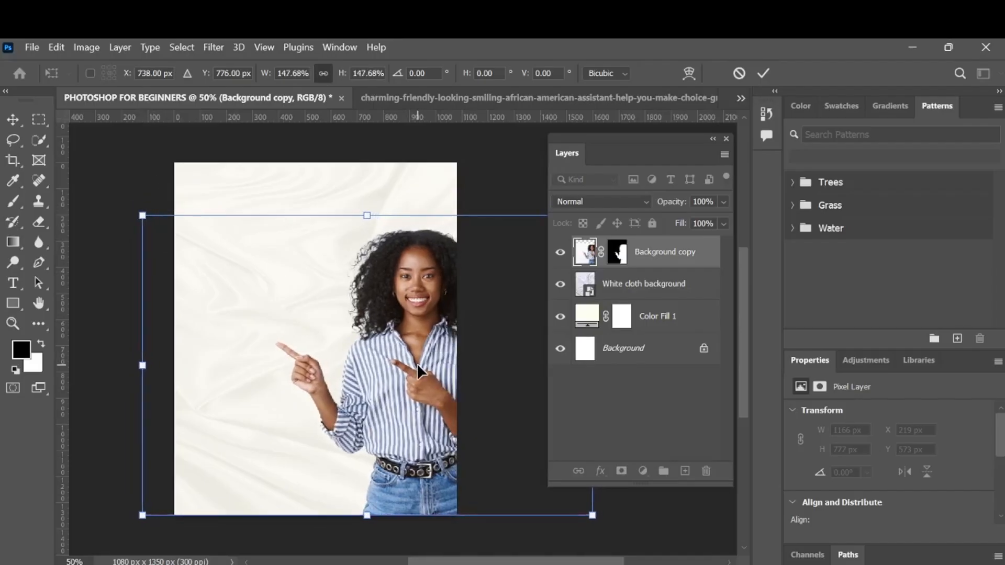
left_click(765, 74)
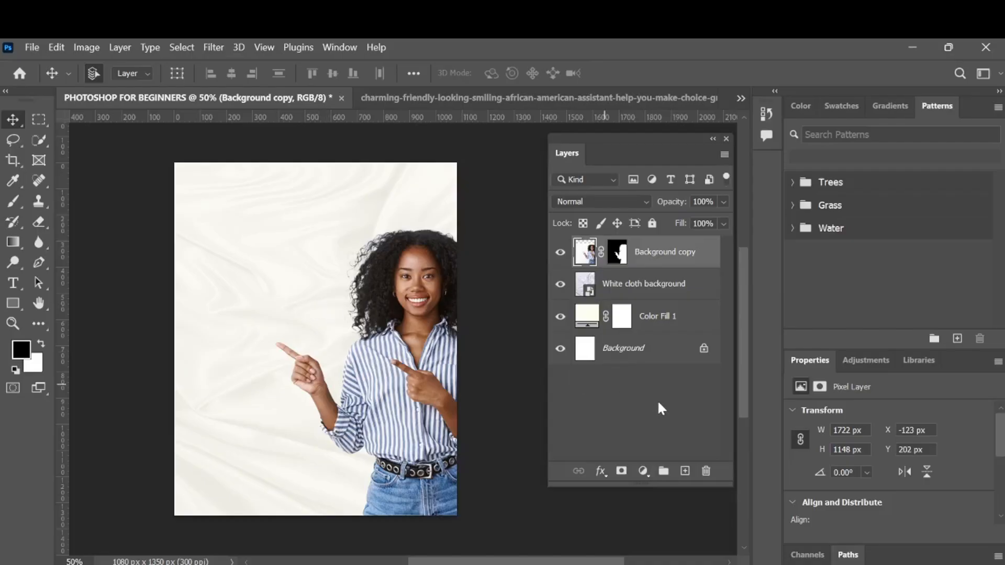
Convert the Background copy layer to a smart object and open the Camera Raw Filter for it.
right_click(666, 266)
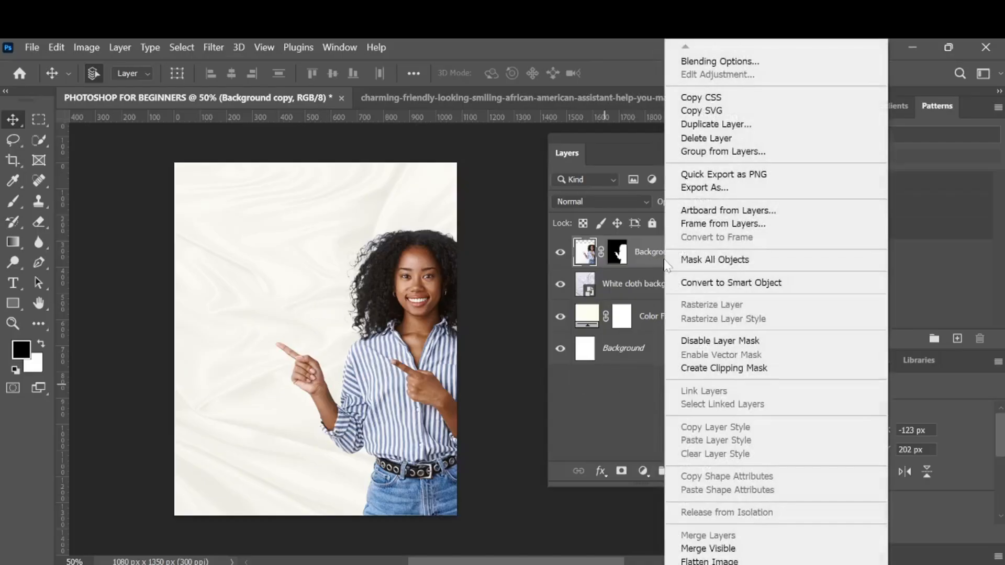
left_click(687, 283)
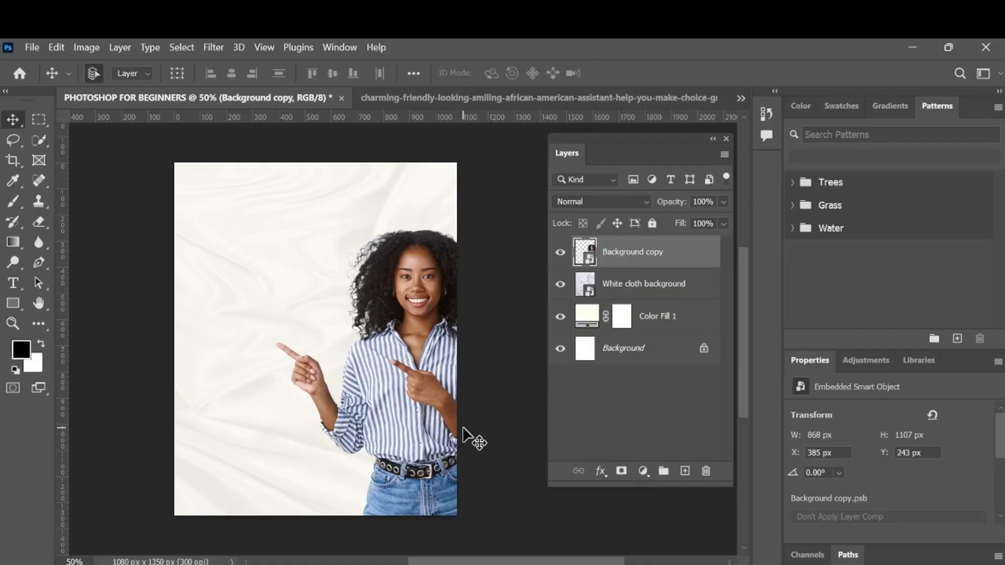
left_click(218, 47)
left_click(239, 156)
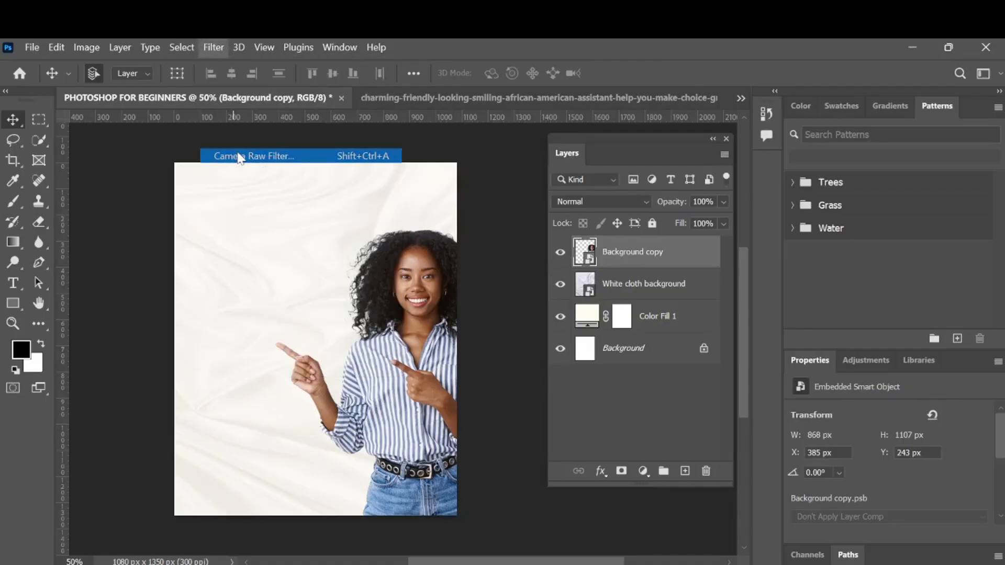